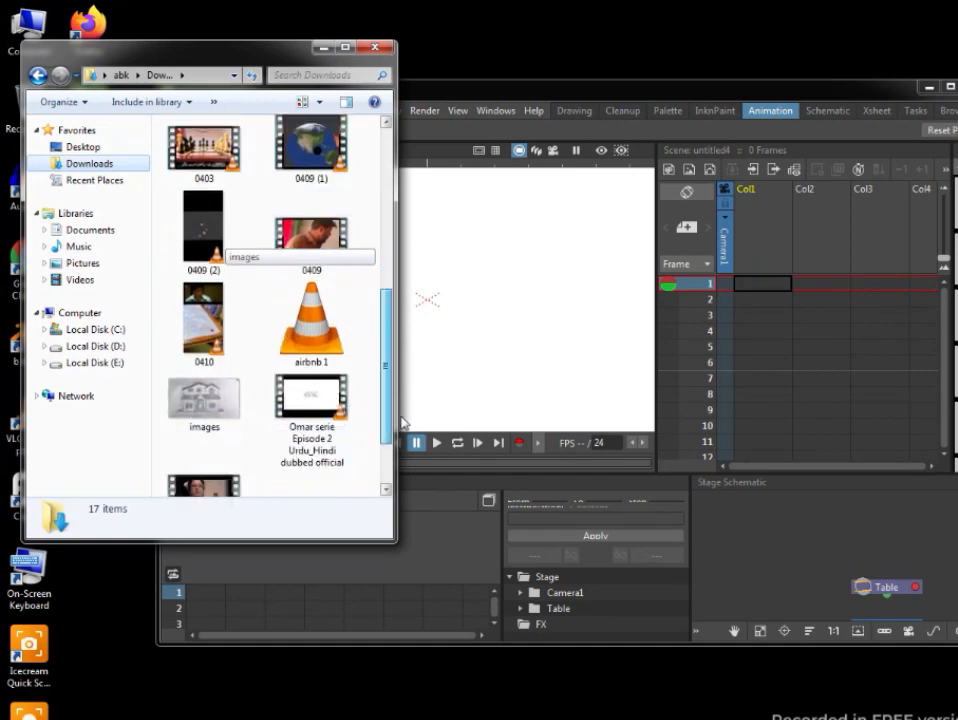
Import the walking-man video 93CVAWIPHEJ6F5CJ from New folder (4) in Downloads into the scene, keeping the existing project file.
scroll(260, 350, down, 1)
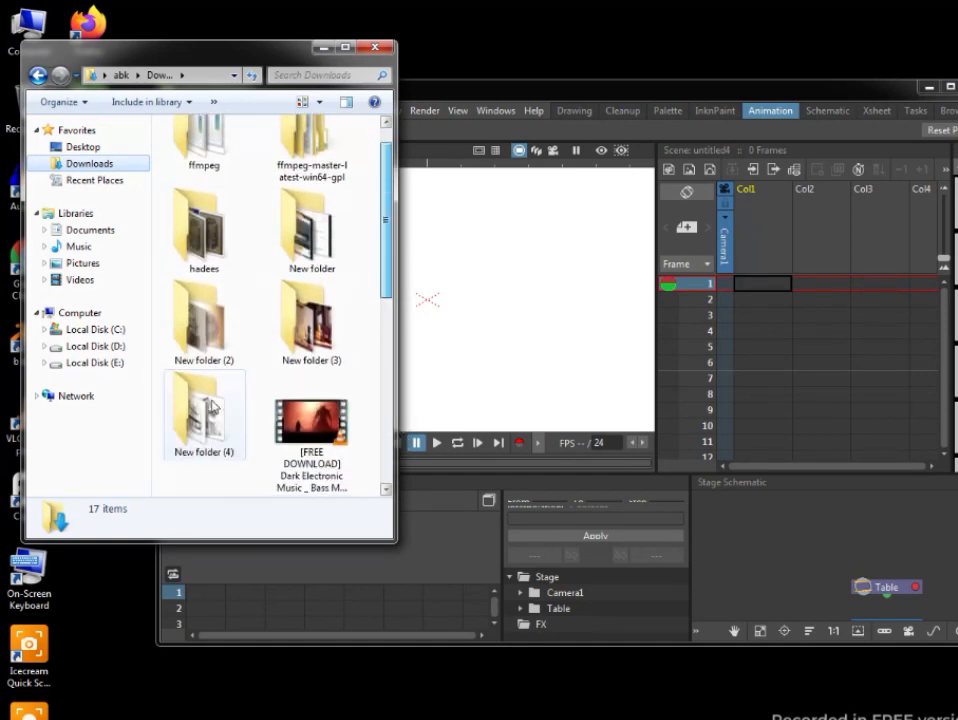
double_click(205, 410)
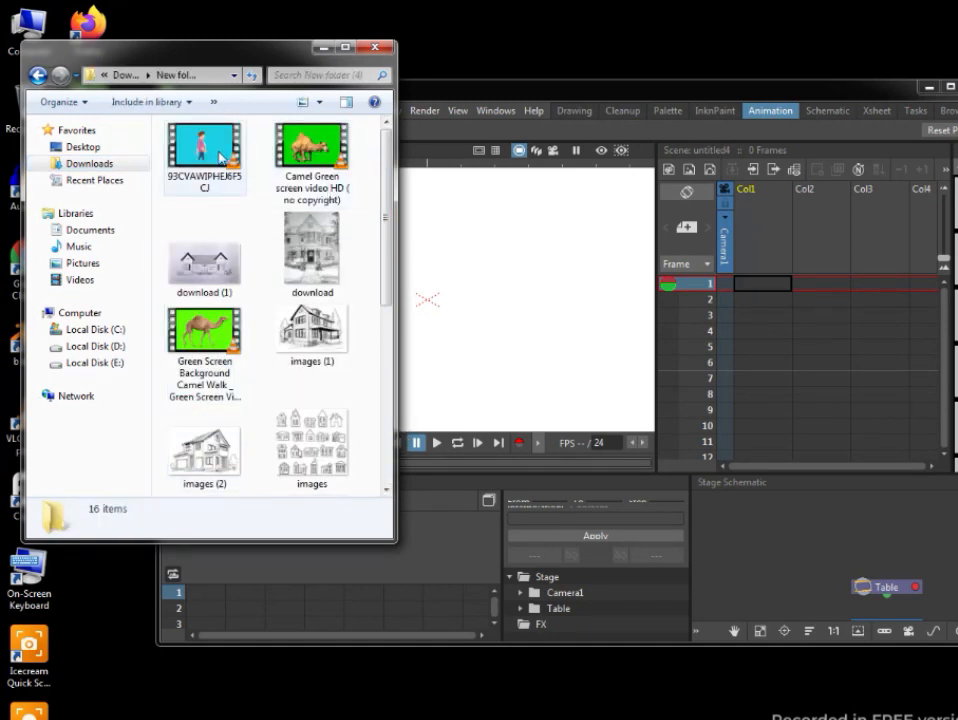
drag(167, 120, 495, 275)
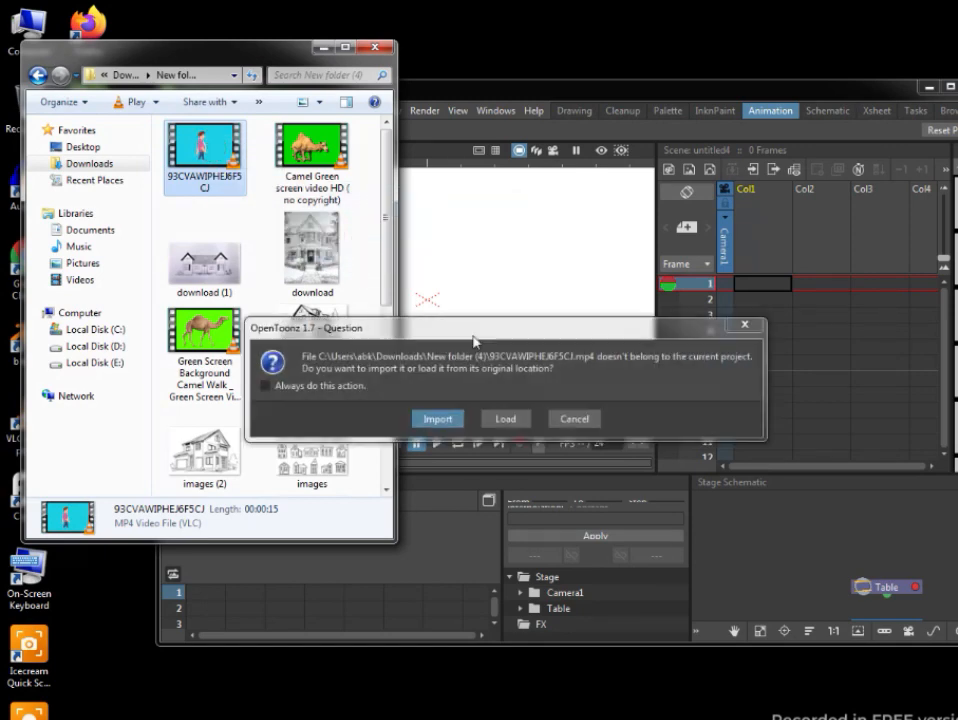
click(430, 420)
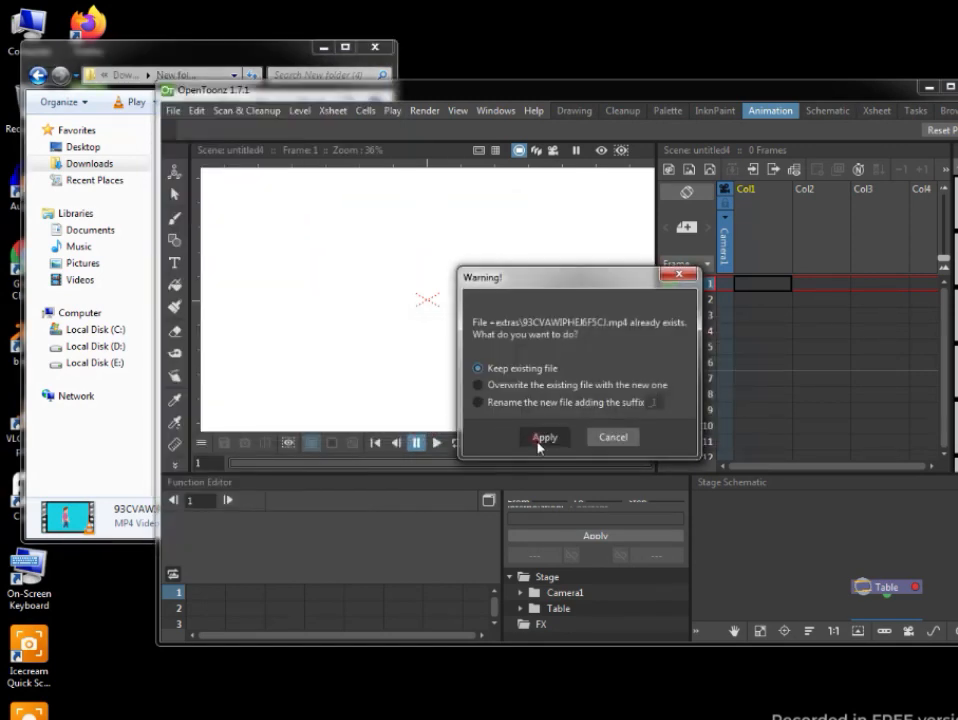
click(542, 438)
Import the house pictures images (1) and images (2) into the scene, keeping the existing project copies.
drag(295, 340, 470, 340)
click(422, 420)
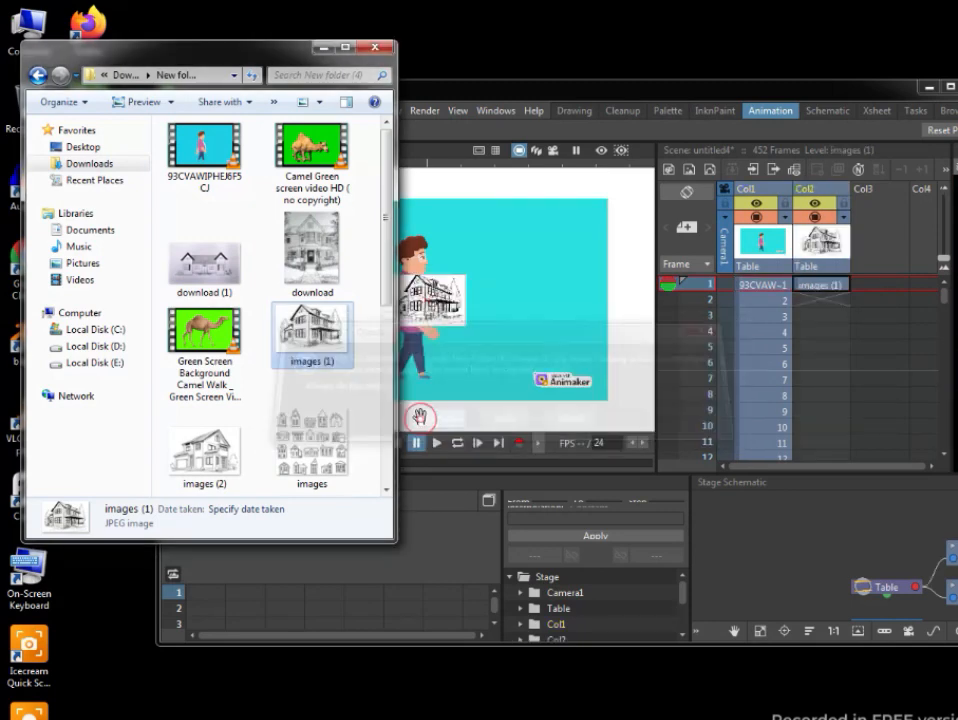
drag(190, 452, 475, 340)
click(436, 420)
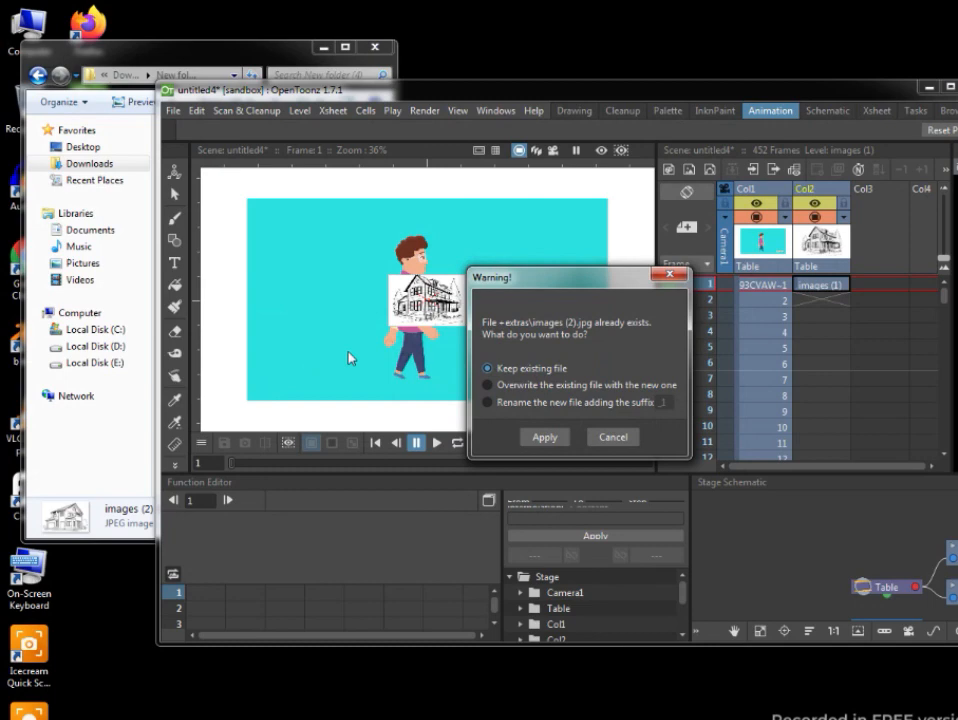
click(540, 440)
Import the house picture io from the same folder into the scene, keeping the existing project file.
click(265, 48)
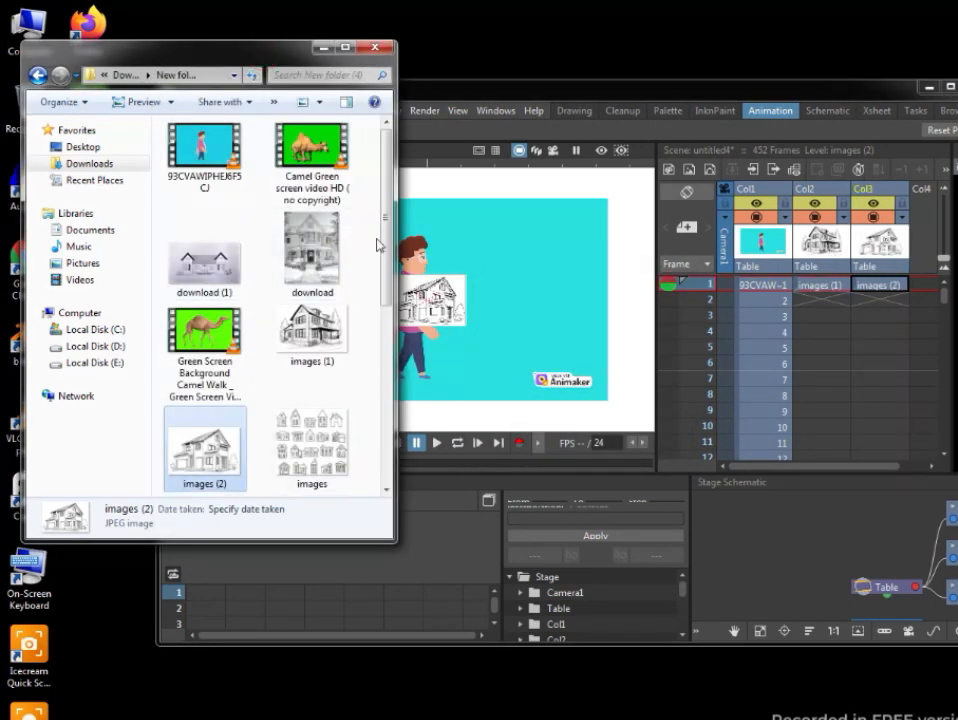
drag(387, 250, 401, 350)
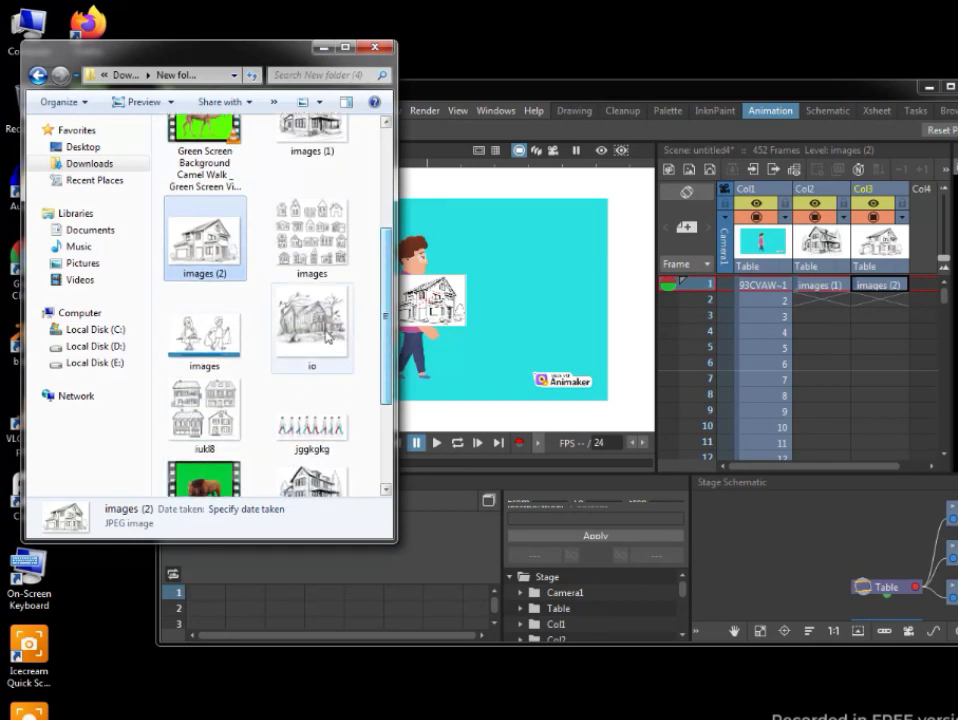
drag(312, 320, 445, 368)
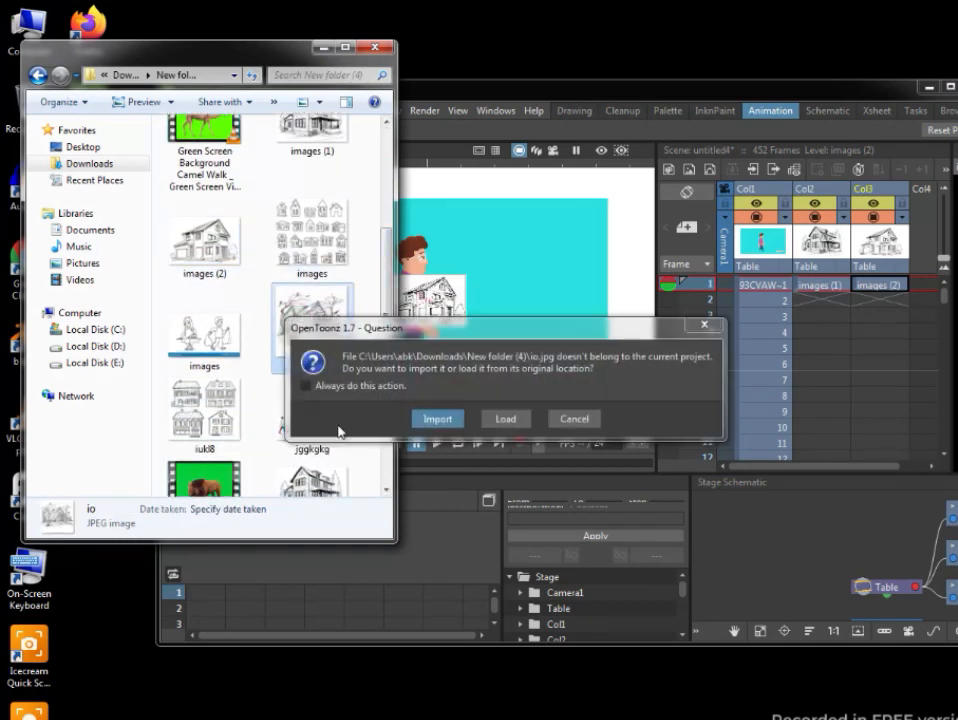
click(440, 418)
click(528, 440)
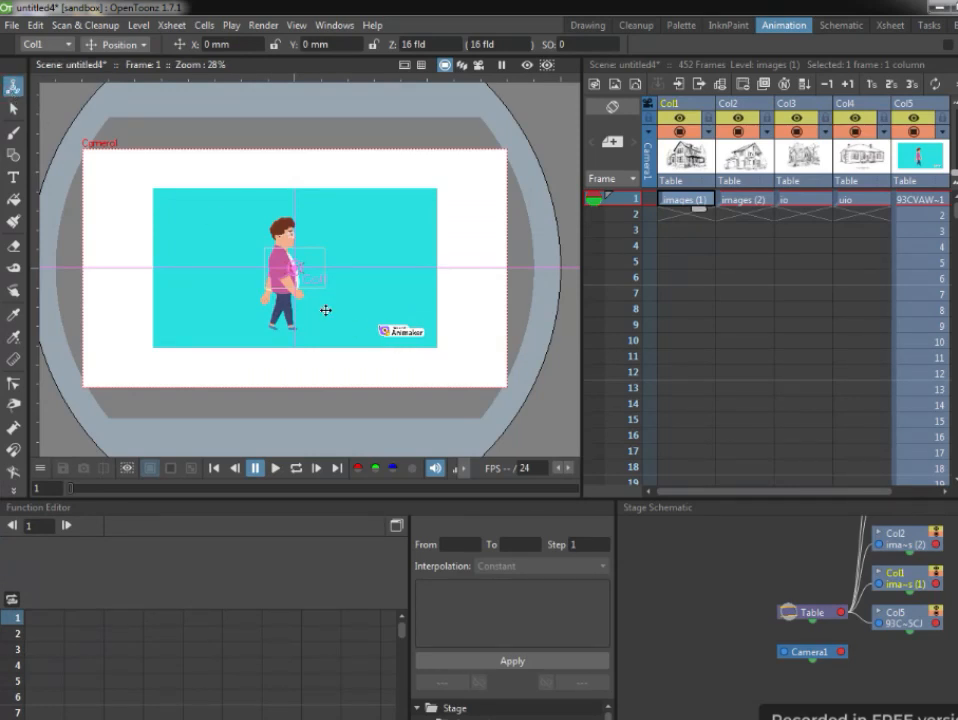
Move the images (1) house to the camera frame's right edge, at about X 193 mm and Y 4 mm.
drag(307, 292, 509, 288)
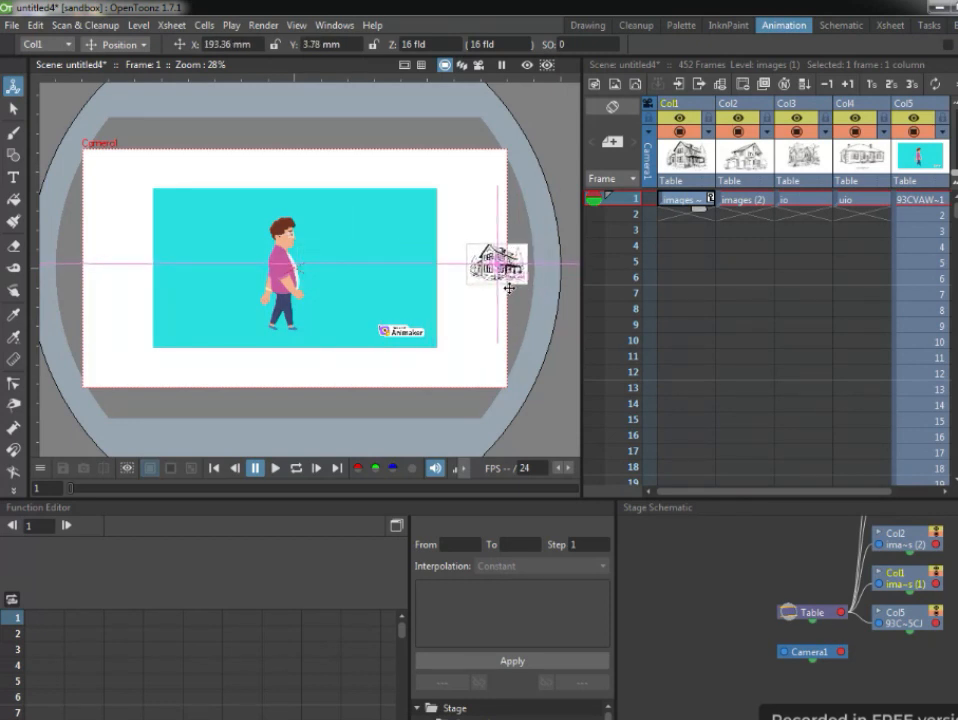
click(590, 277)
Insert an RGB Key matte effect on the walking-man video's Col5 node in the Fx Schematic, with the node moved clear of the others.
click(930, 203)
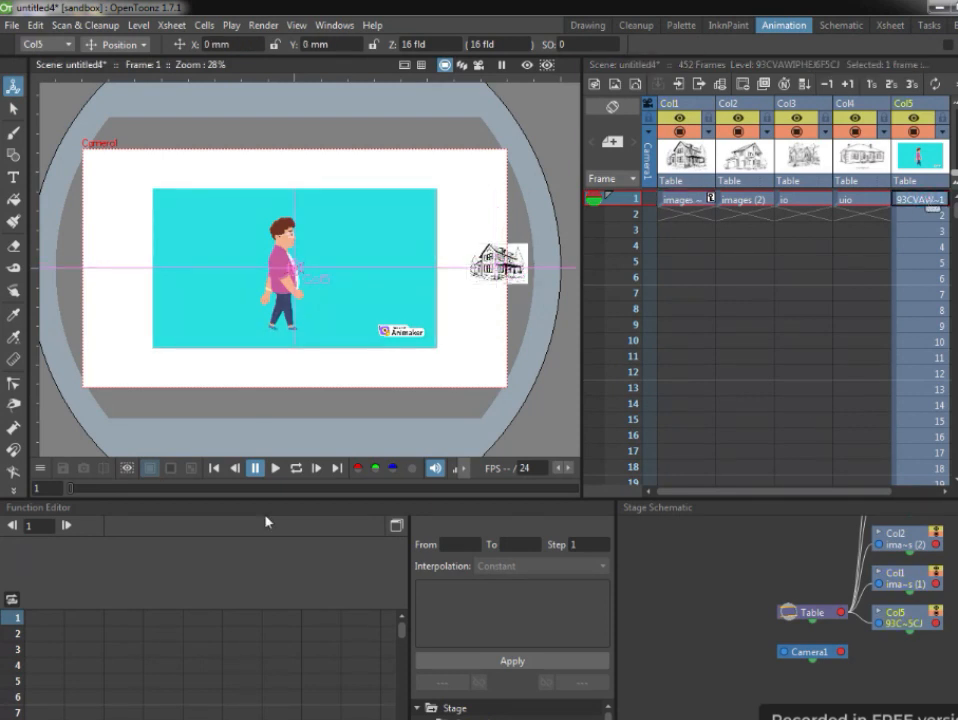
click(840, 25)
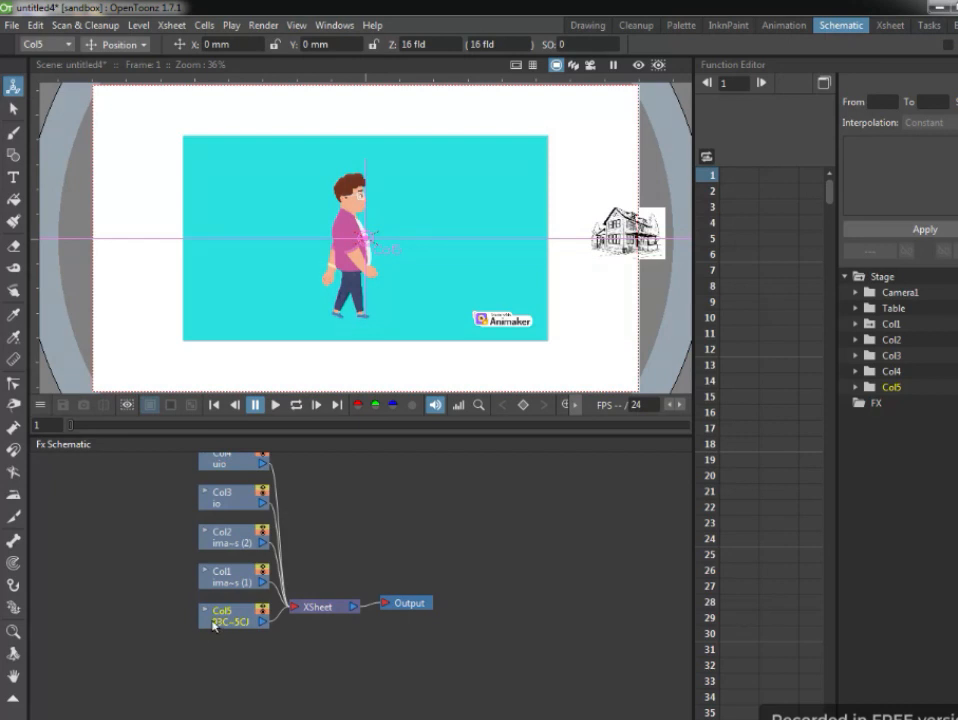
drag(210, 622, 108, 652)
click(112, 653)
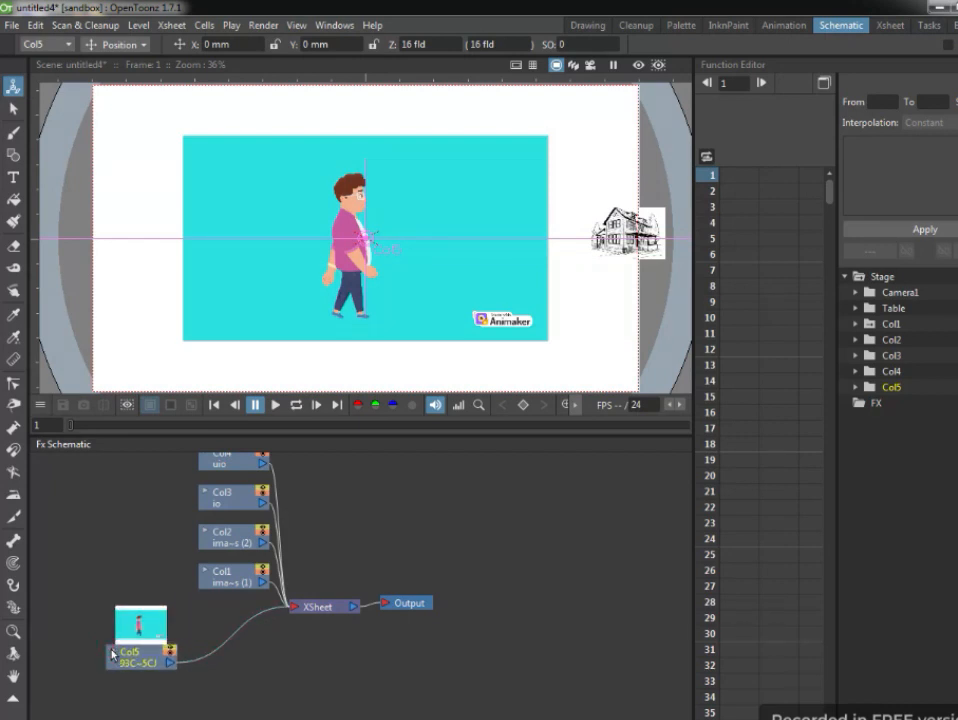
right_click(143, 652)
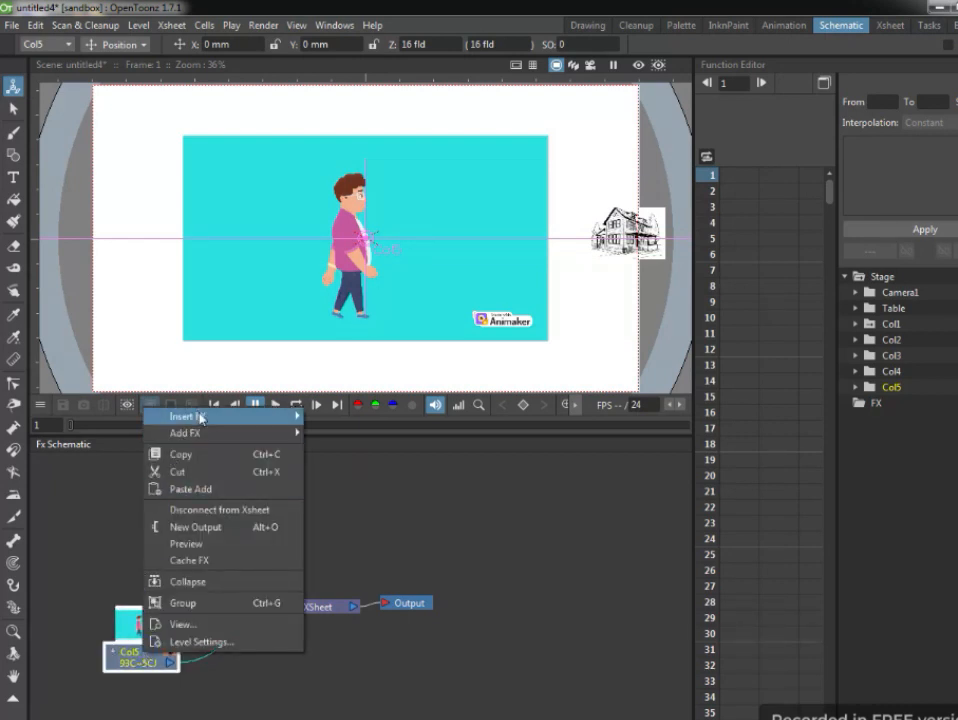
mouse_move(158, 416)
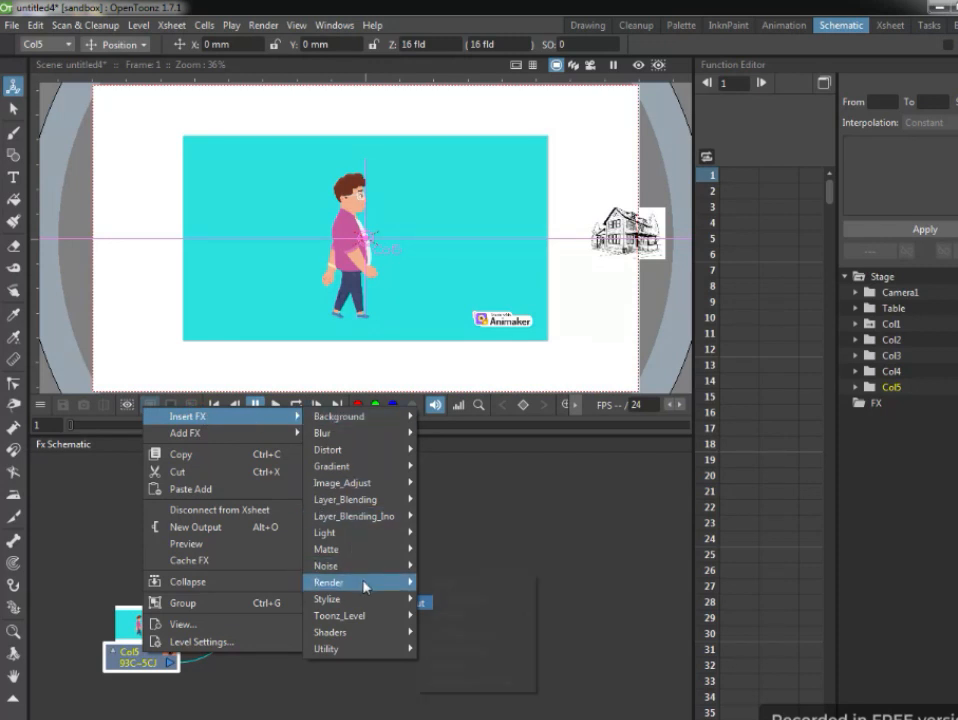
mouse_move(365, 550)
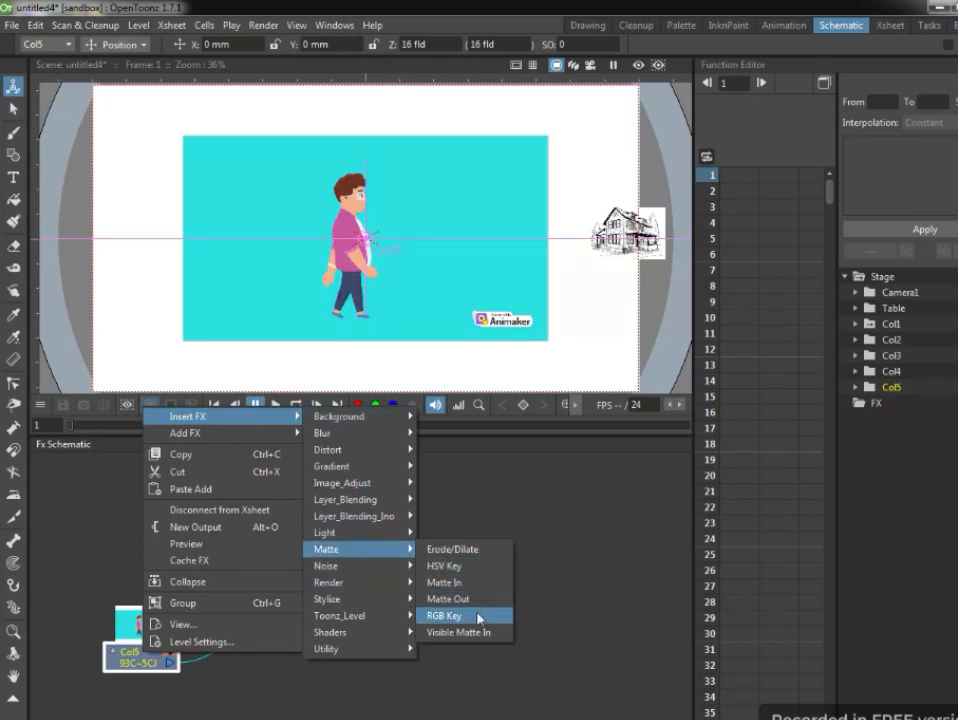
click(479, 617)
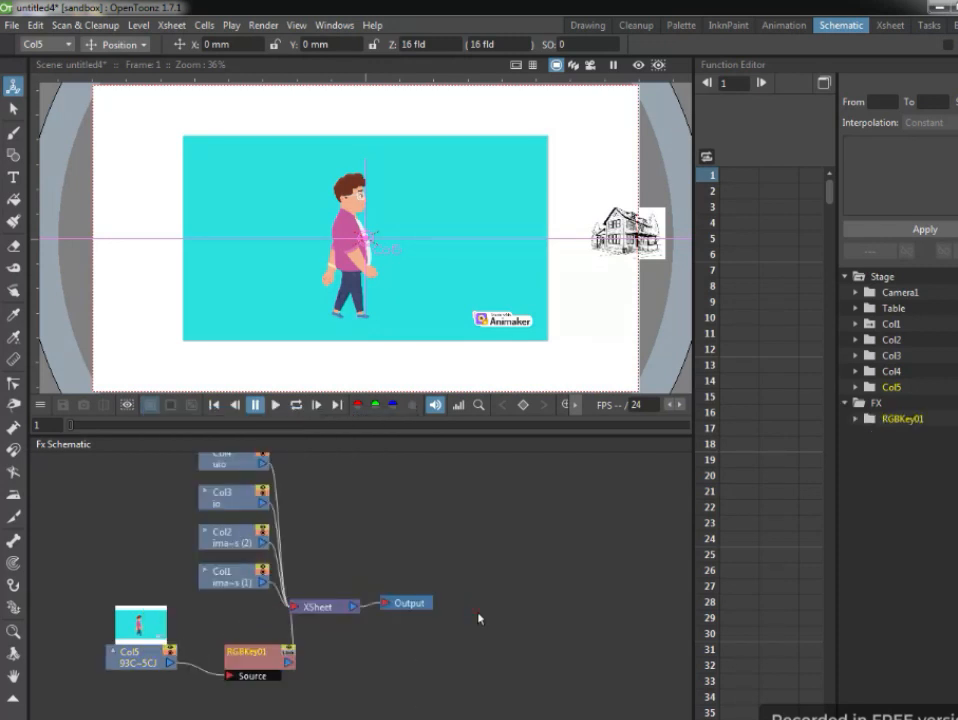
Set the RGB Key colour to 121, 217, 183, with red range about 90, green range about 54 and blue range about 91.
double_click(262, 657)
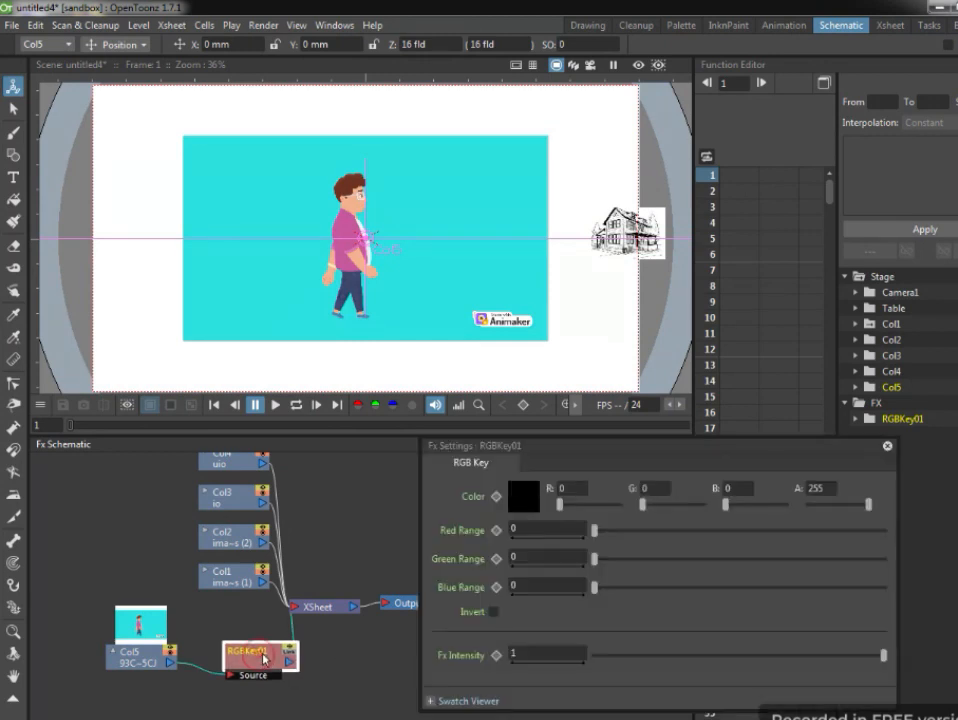
drag(265, 658, 239, 640)
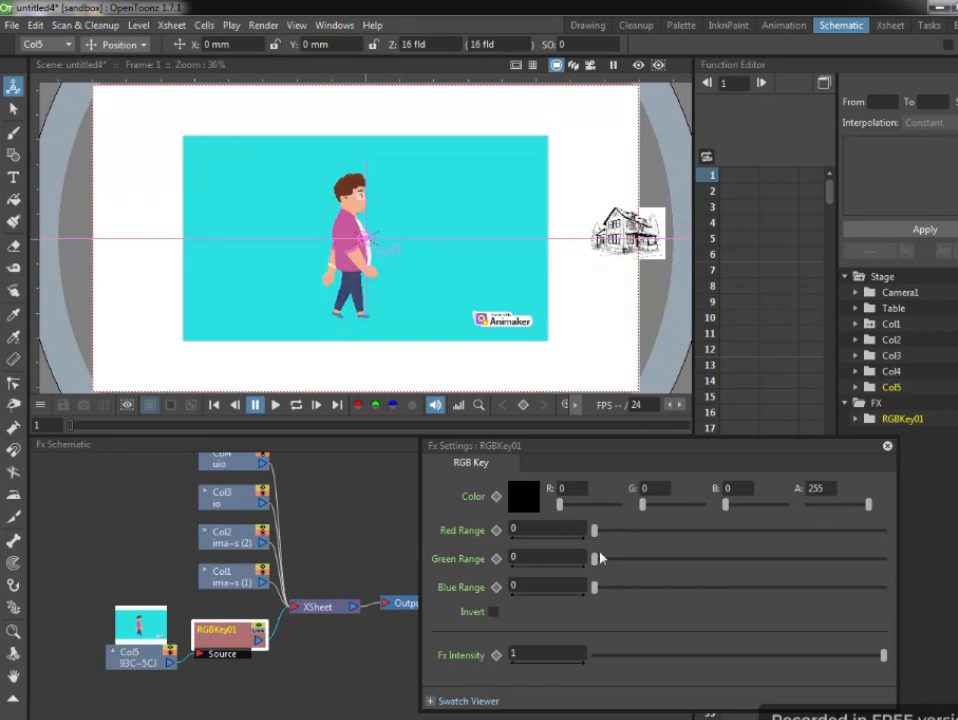
drag(595, 533, 645, 566)
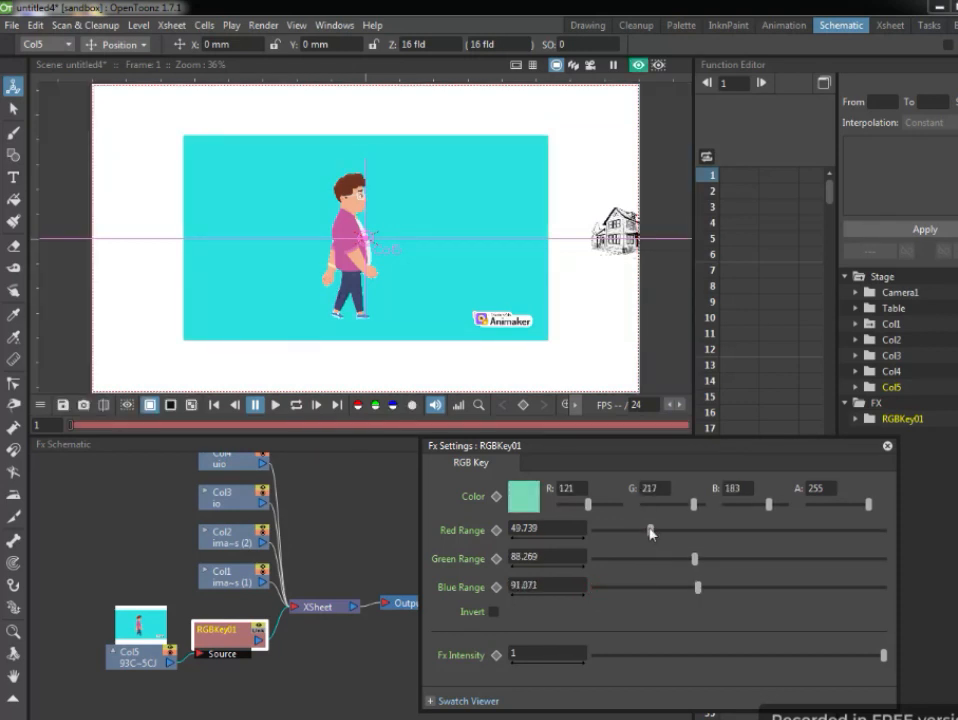
drag(645, 531, 692, 535)
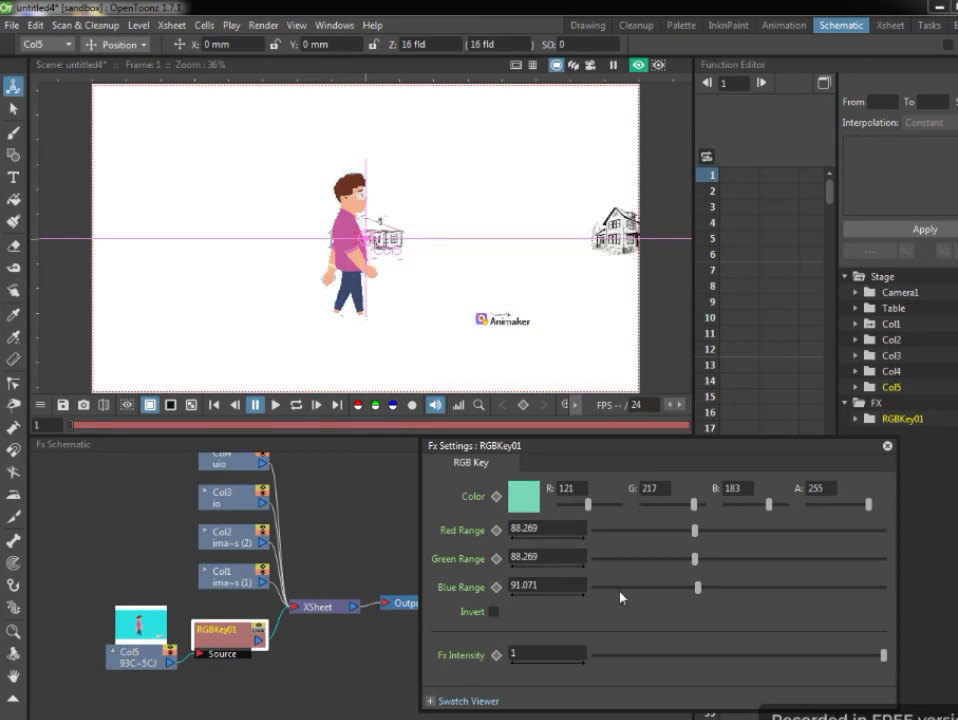
mouse_move(695, 532)
mouse_down()
mouse_move(679, 533)
mouse_move(697, 534)
mouse_up()
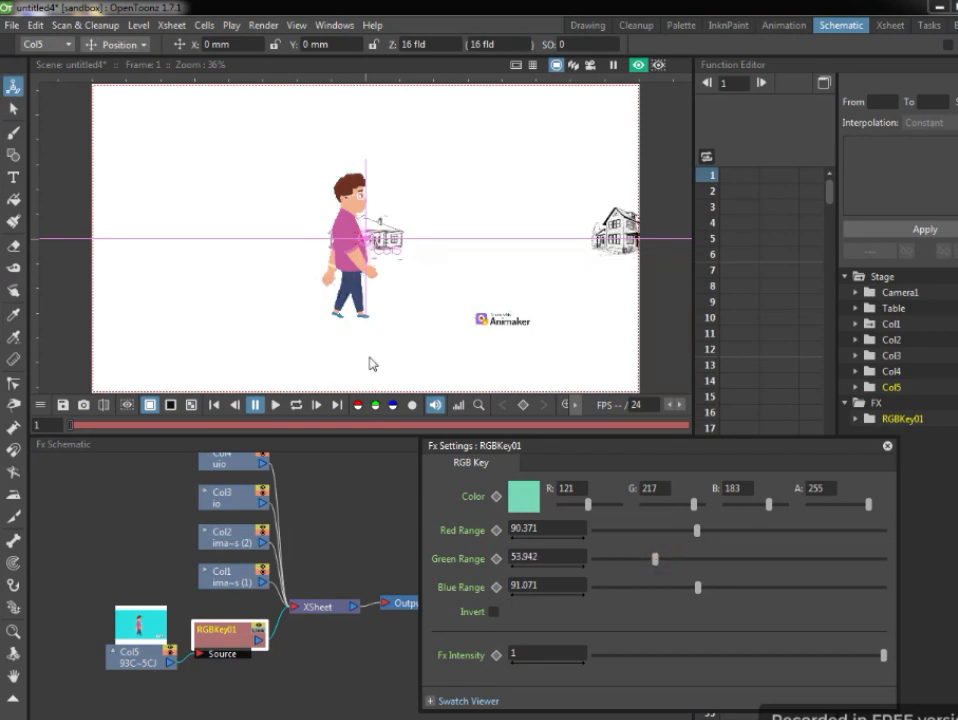
Fine-tune the key's green range to about 55.3 while checking the edges around the man's hands and legs.
scroll(385, 366, up, 3)
scroll(409, 314, up, 1)
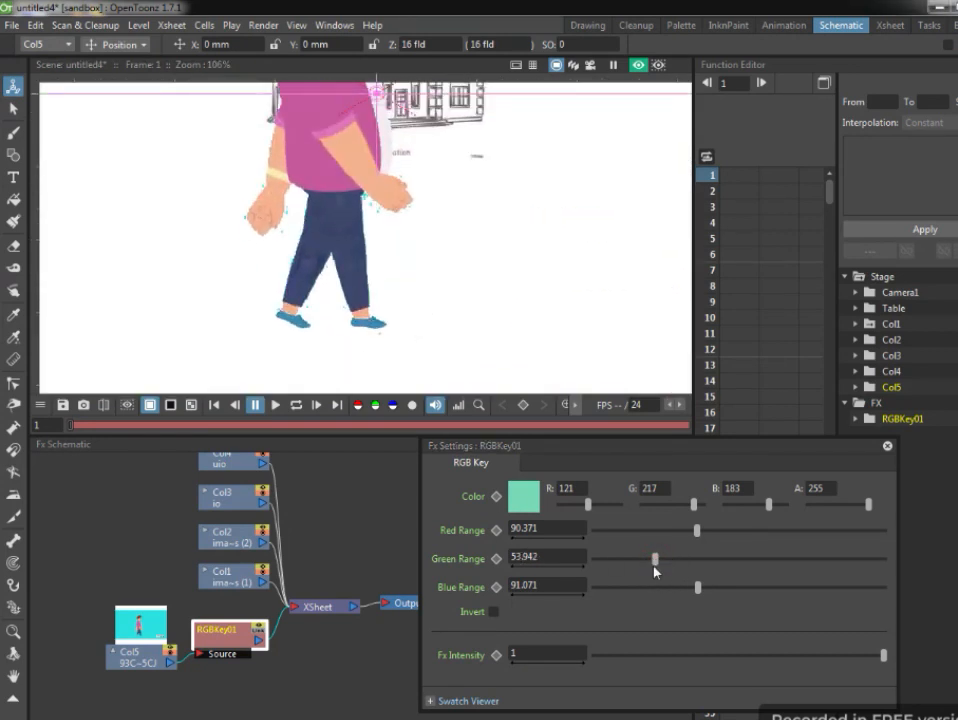
mouse_move(656, 570)
mouse_down()
mouse_move(686, 569)
mouse_move(656, 571)
mouse_up()
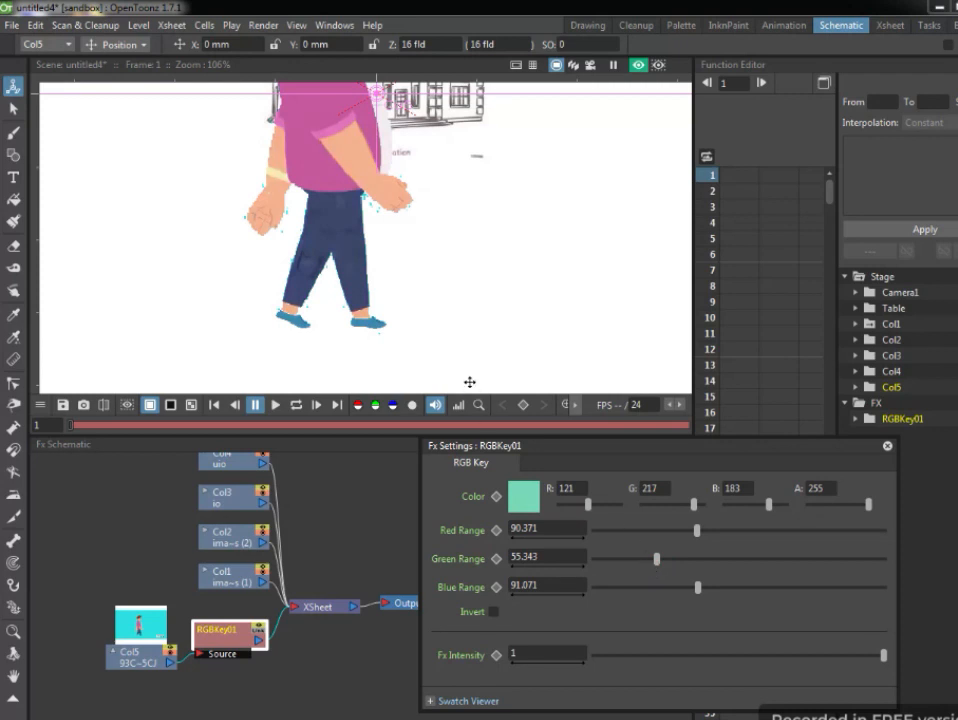
Fine-tune the key's red range to about 89 and blue range to about 93, and adjust the key colour's red component.
scroll(469, 382, down, 4)
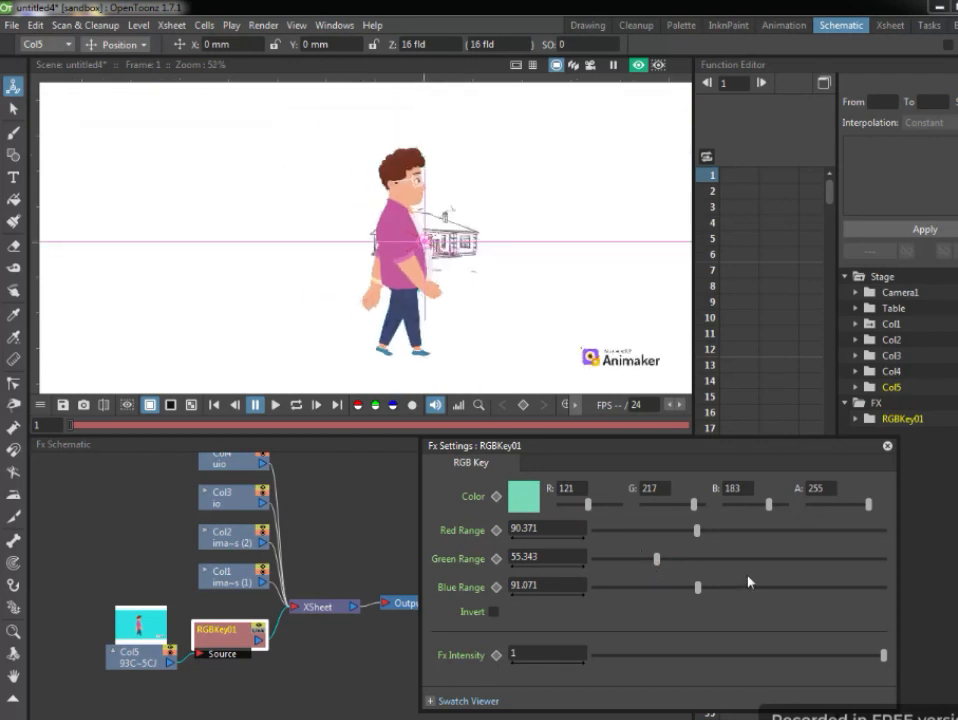
scroll(507, 344, up, 5)
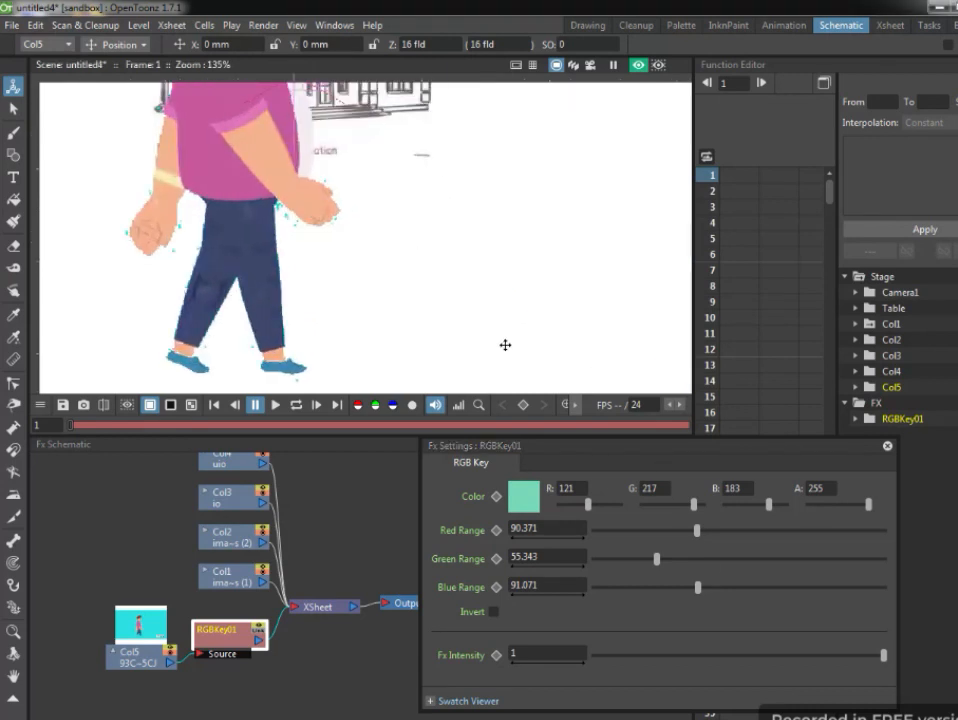
drag(441, 279, 489, 281)
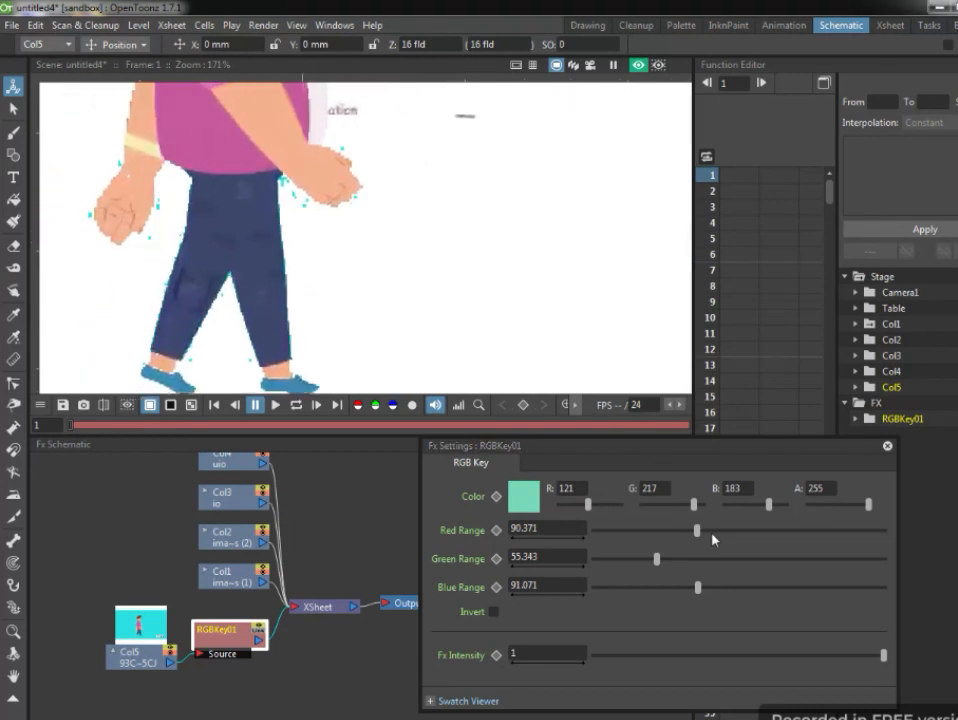
drag(696, 531, 716, 537)
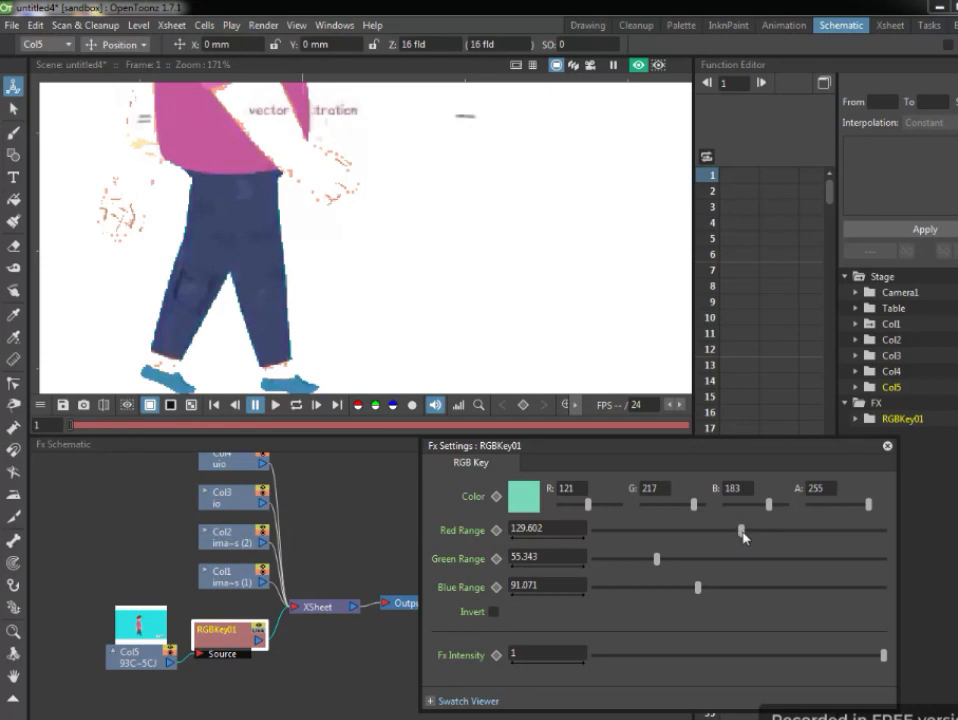
drag(721, 537, 697, 536)
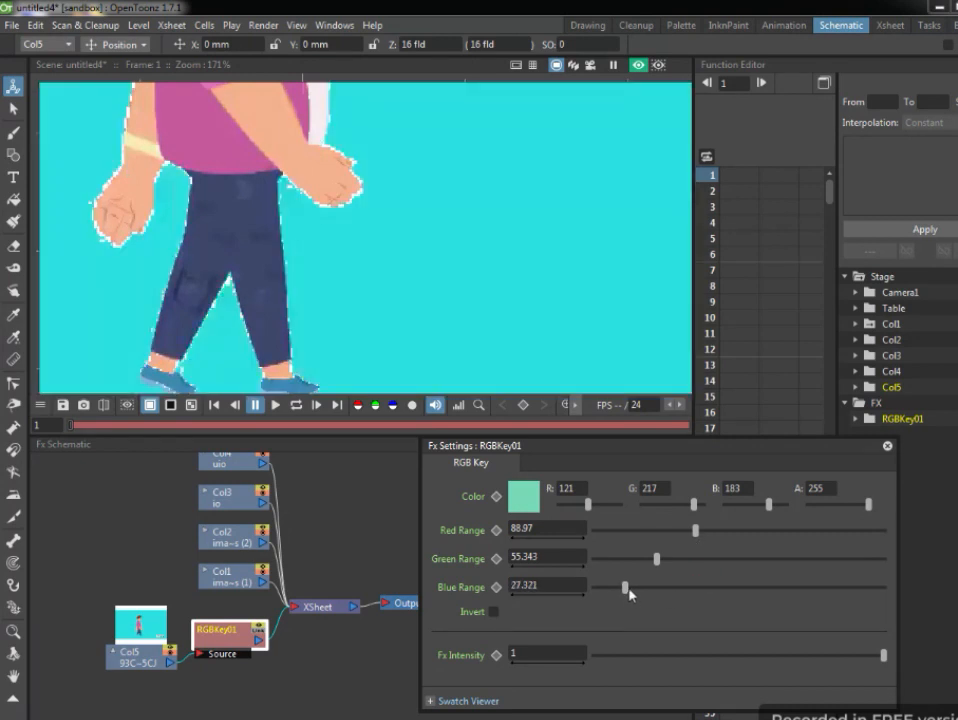
drag(625, 588, 662, 588)
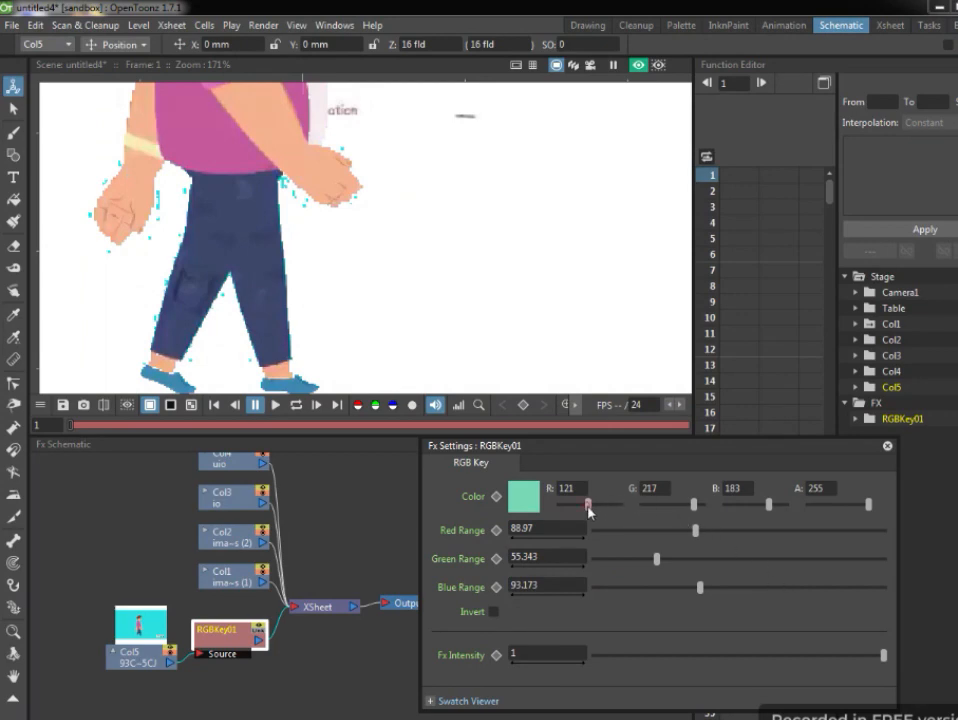
drag(589, 511, 577, 510)
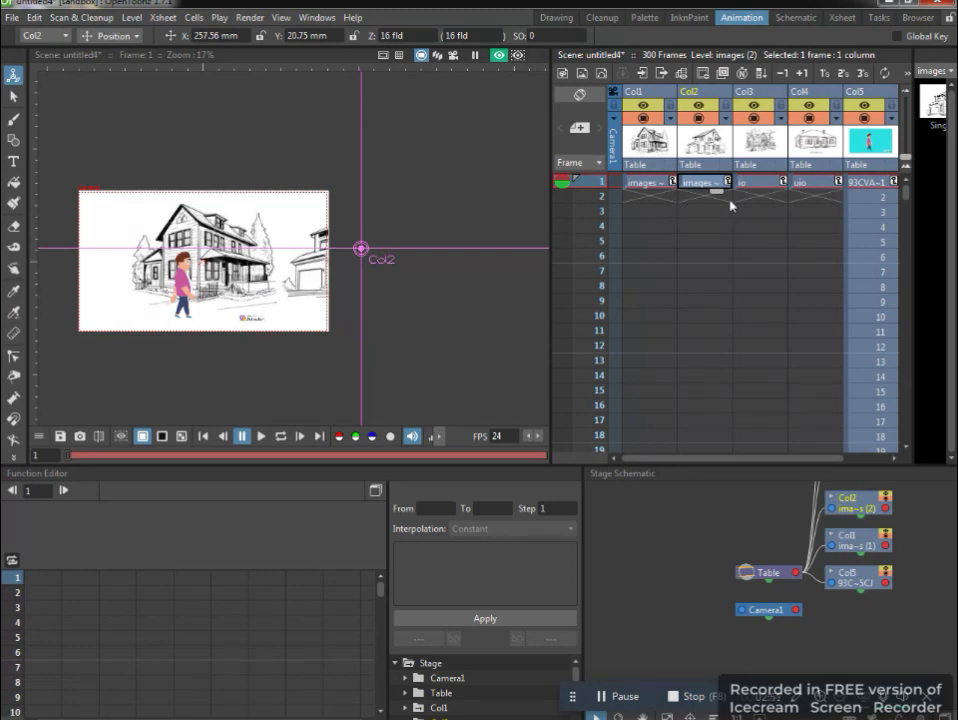
Extend the images (1) house cell in Col1 down the Xsheet beyond frame 176, alongside the walking-man video.
click(657, 184)
drag(666, 197, 677, 465)
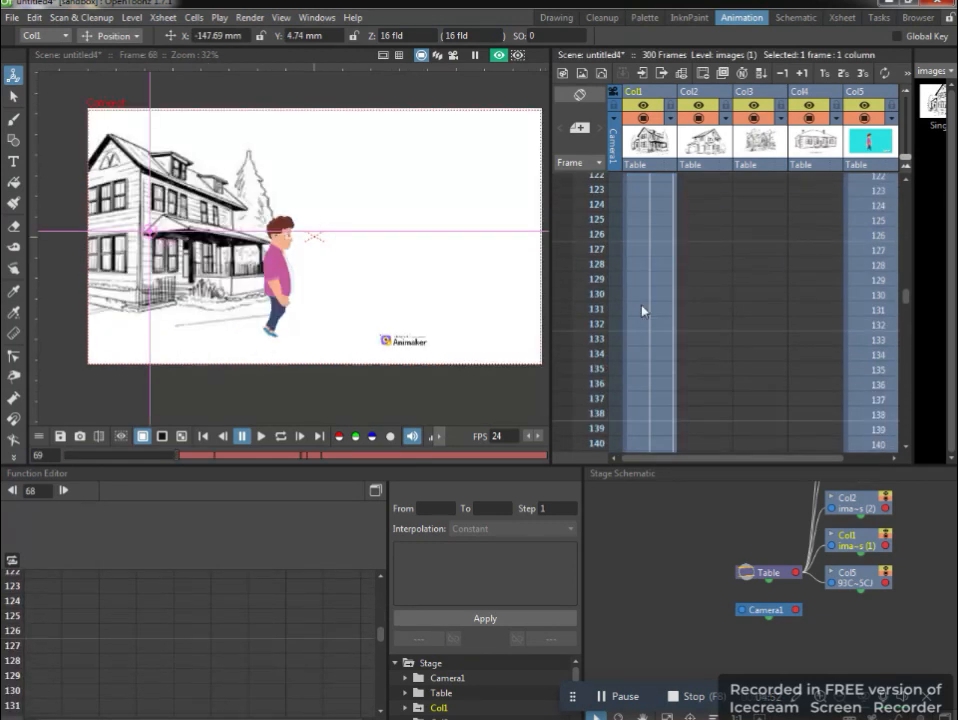
scroll(645, 300, down, 5)
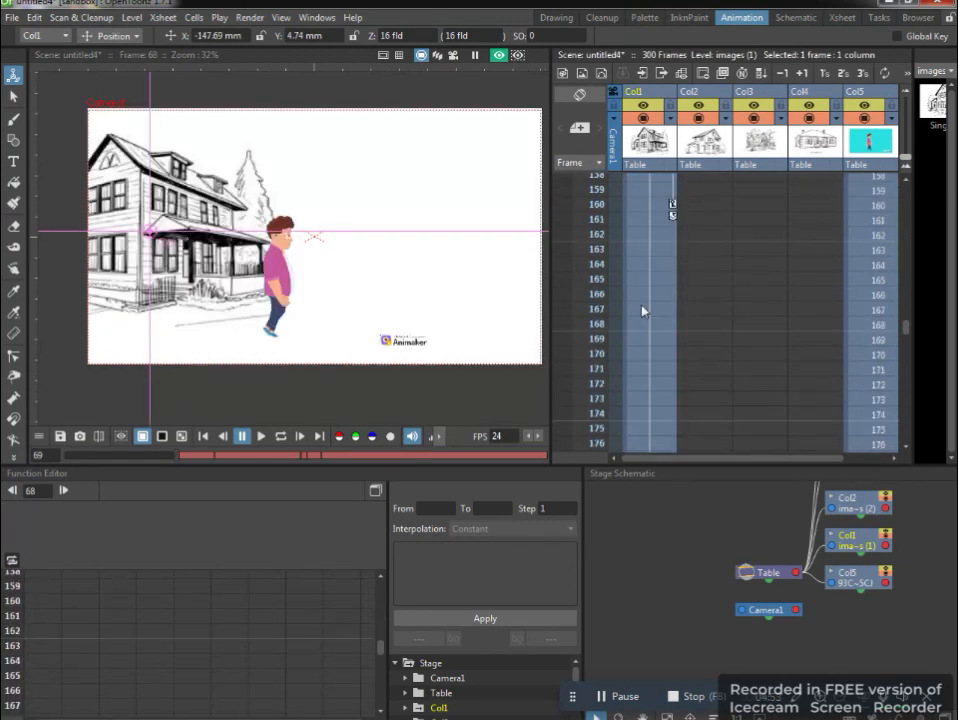
Key the Col1 house at frame 160 outside the left edge of the camera frame, at X about -303 mm and Y about -2 mm.
click(663, 204)
scroll(245, 298, down, 4)
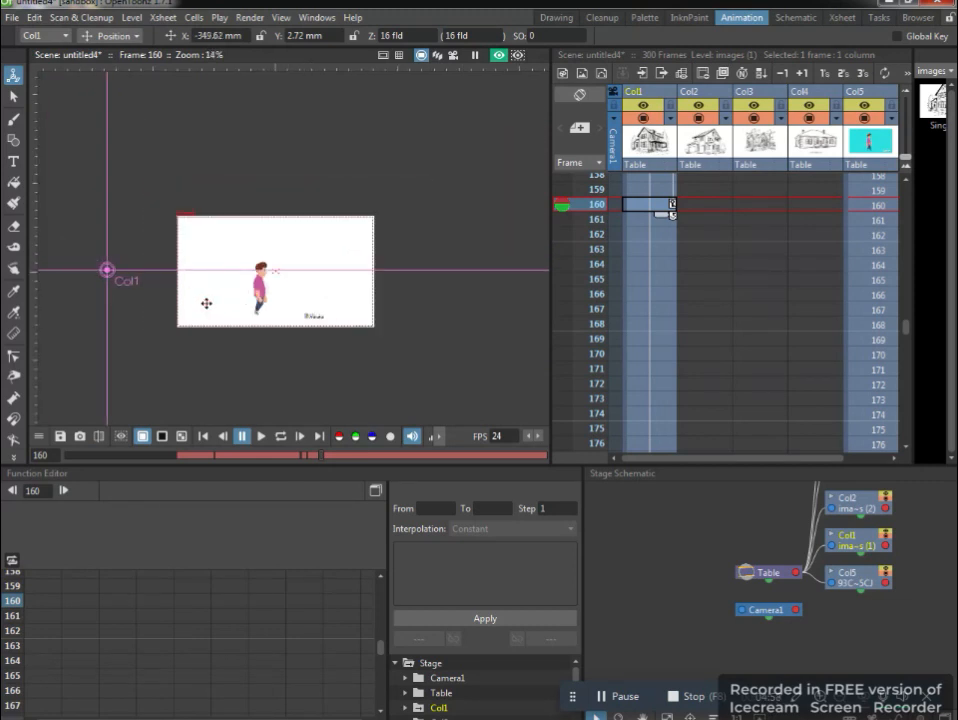
drag(205, 301, 237, 306)
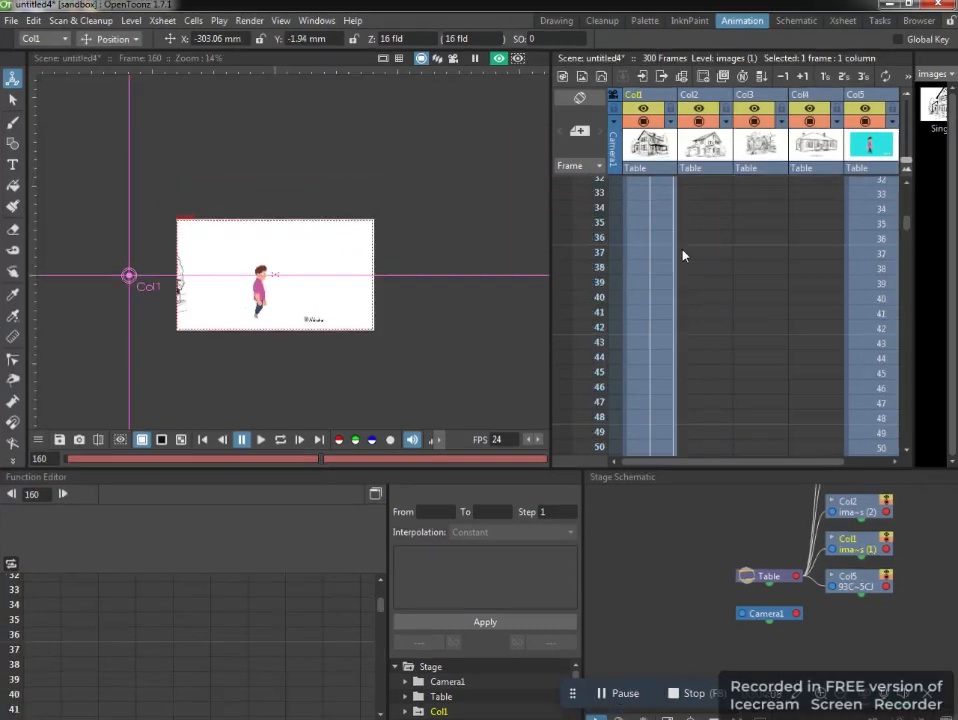
Extend the images (2) house in Col2 to frame 160 and key it there at X about -37 mm and Y about 18 mm.
scroll(683, 255, up, 10)
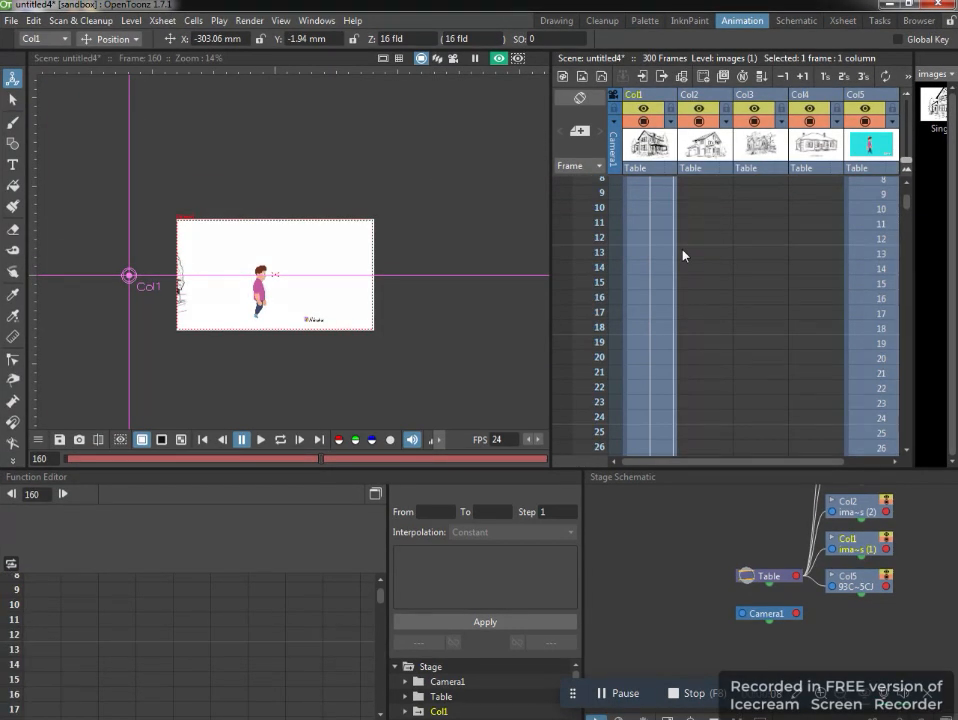
click(717, 186)
drag(717, 186, 727, 504)
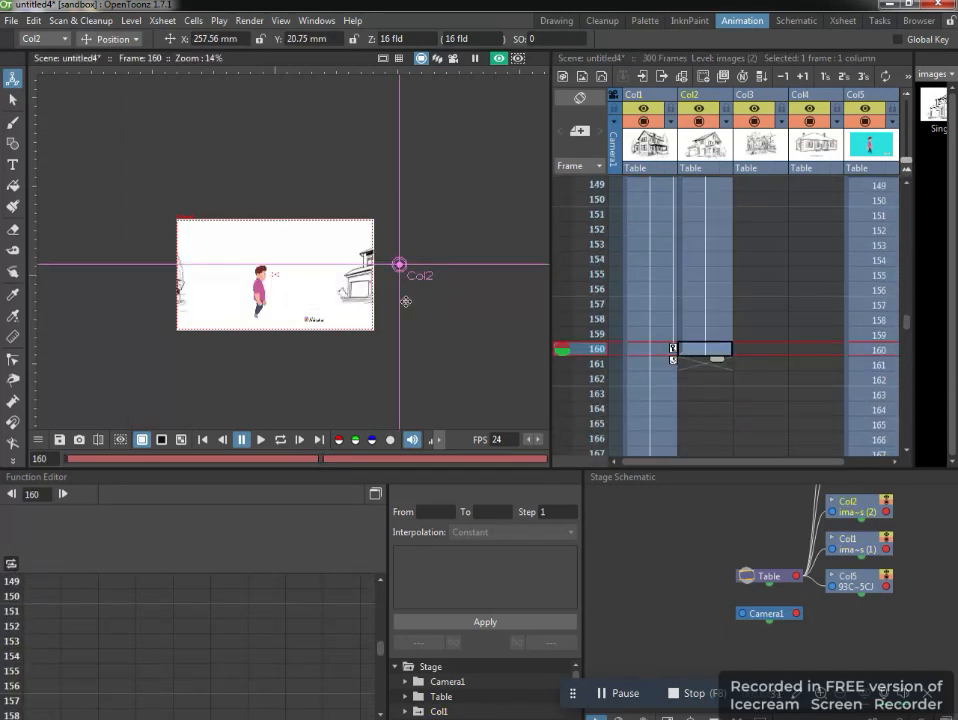
mouse_move(406, 299)
mouse_down()
mouse_move(248, 300)
mouse_move(266, 302)
mouse_up()
Extend the io house in Col3 to frame 160 and key it there at X about 210 mm and Y about 1 mm.
scroll(792, 286, up, 20)
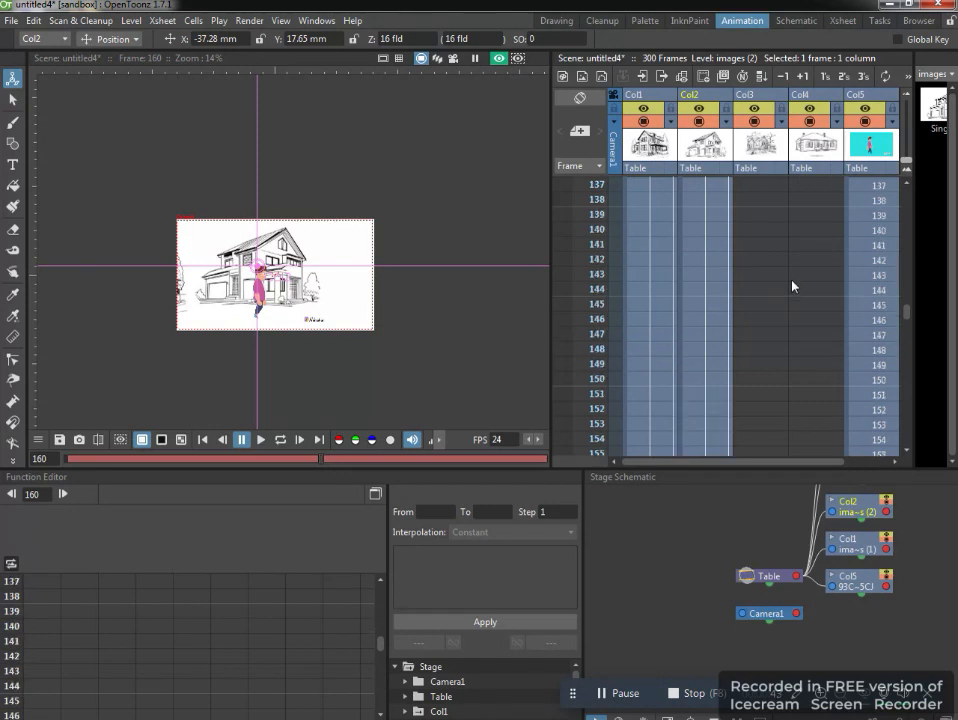
scroll(792, 283, up, 5)
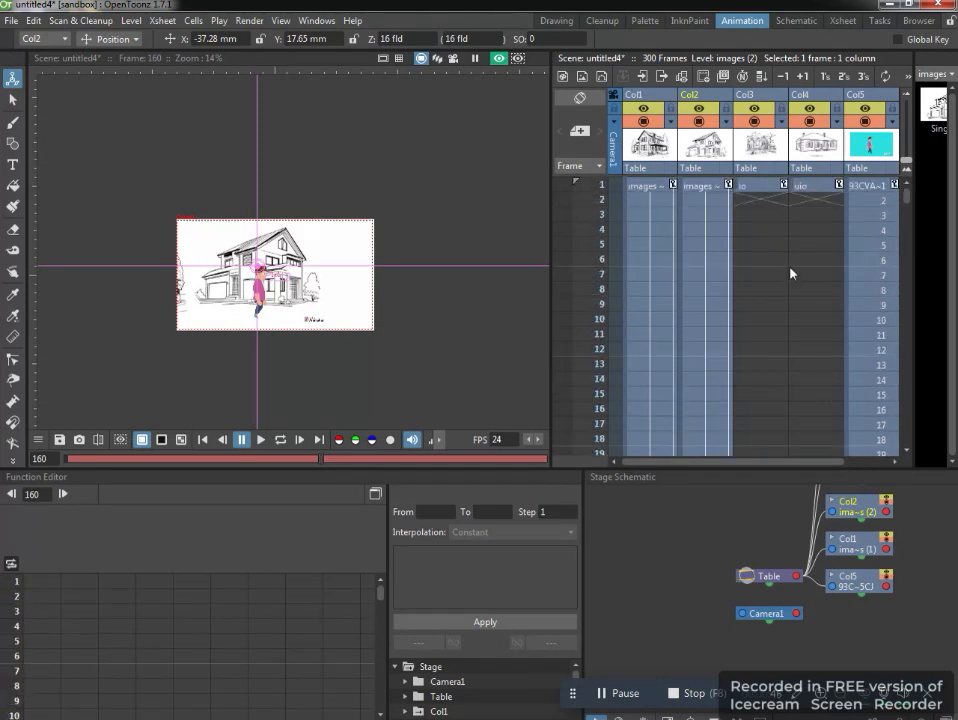
click(760, 188)
drag(776, 198, 764, 351)
click(760, 336)
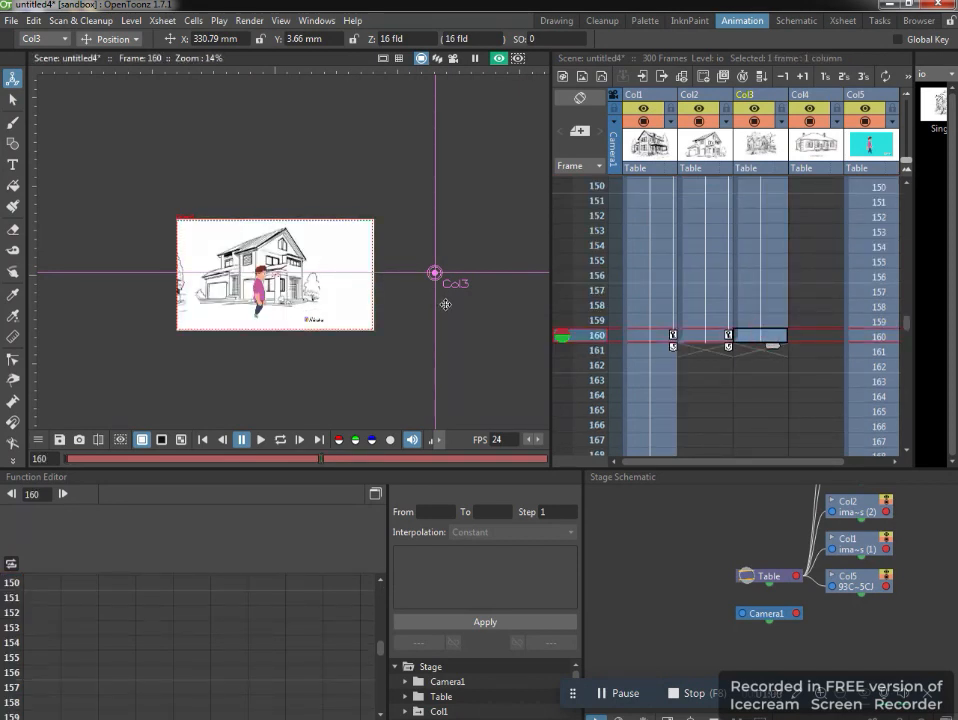
drag(446, 304, 387, 306)
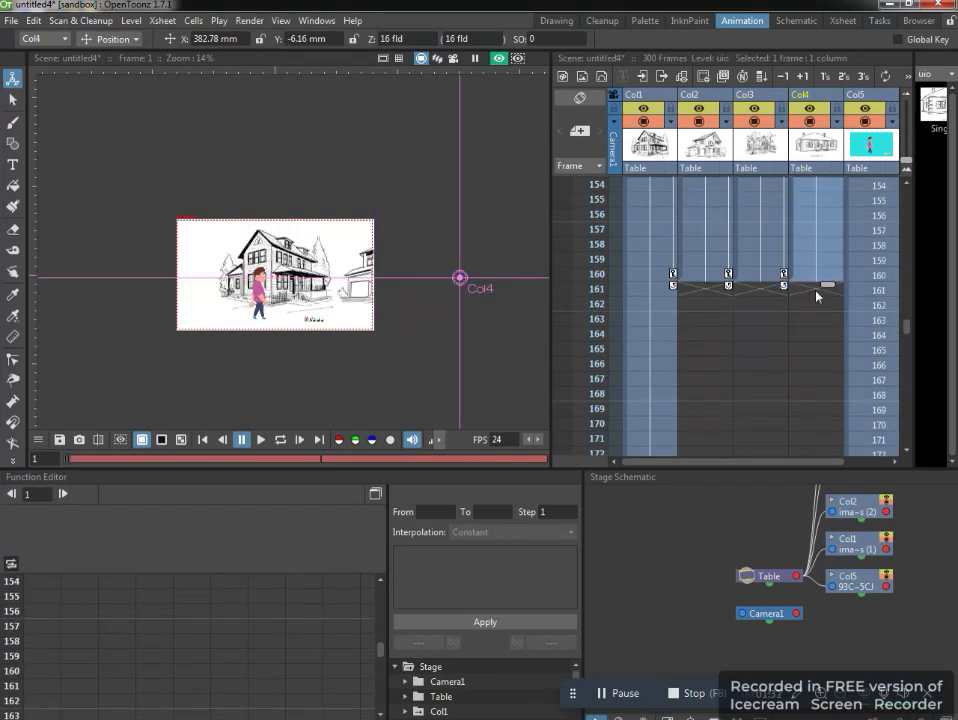
Key the uio house in Col4 at frame 160, at X about 386 mm and Y about -8 mm.
click(815, 275)
drag(454, 343, 453, 345)
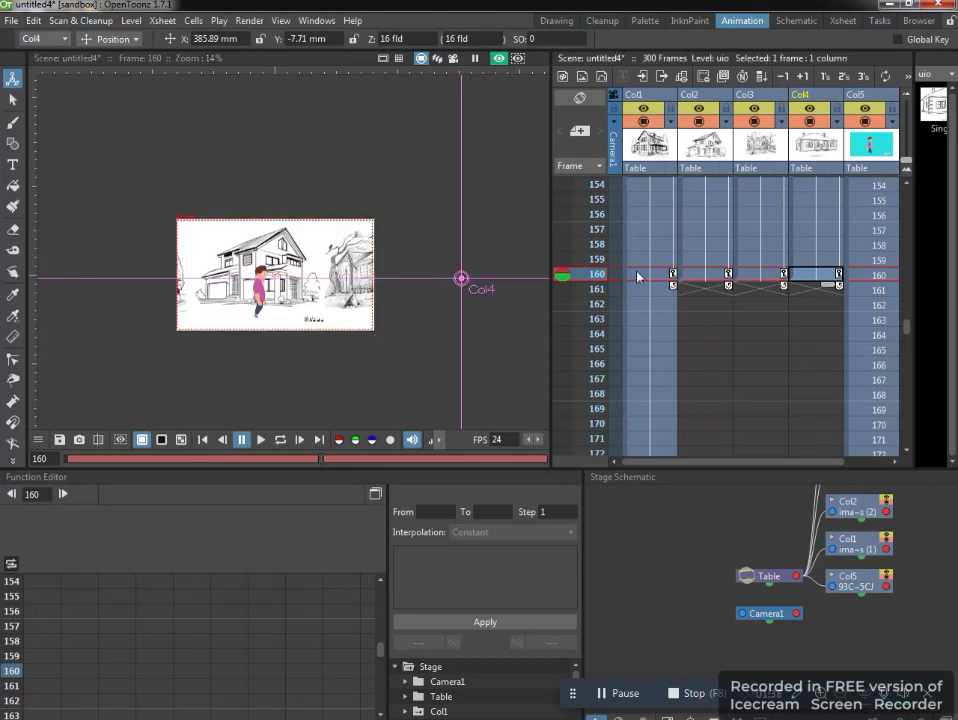
Return to frame 1 and play the scene to examine how the houses move behind the walking man.
scroll(637, 277, up, 20)
scroll(637, 277, up, 6)
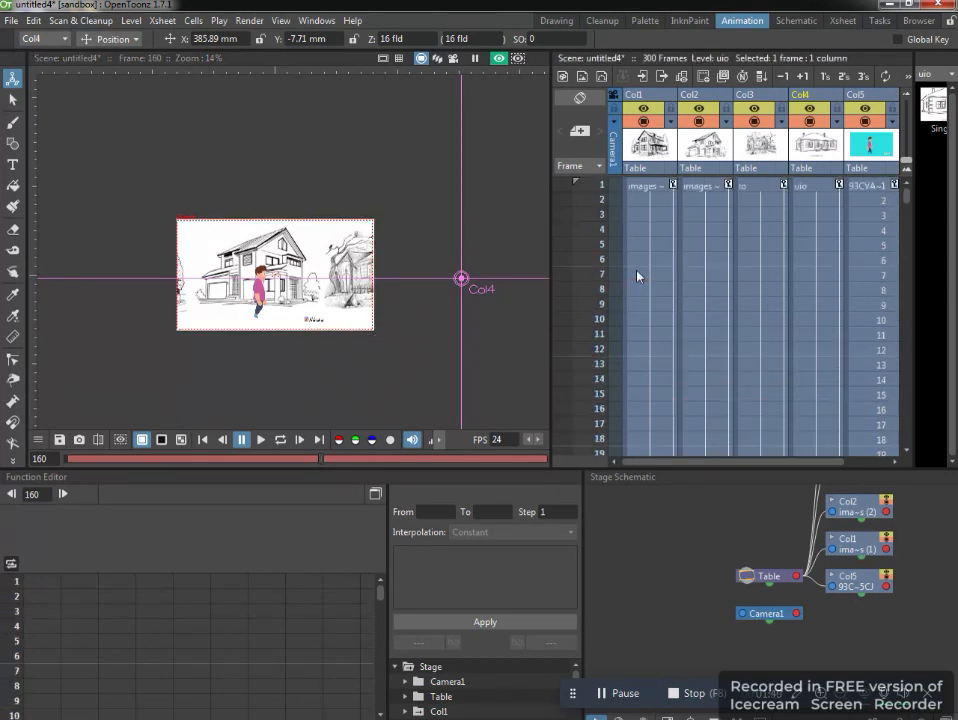
click(598, 184)
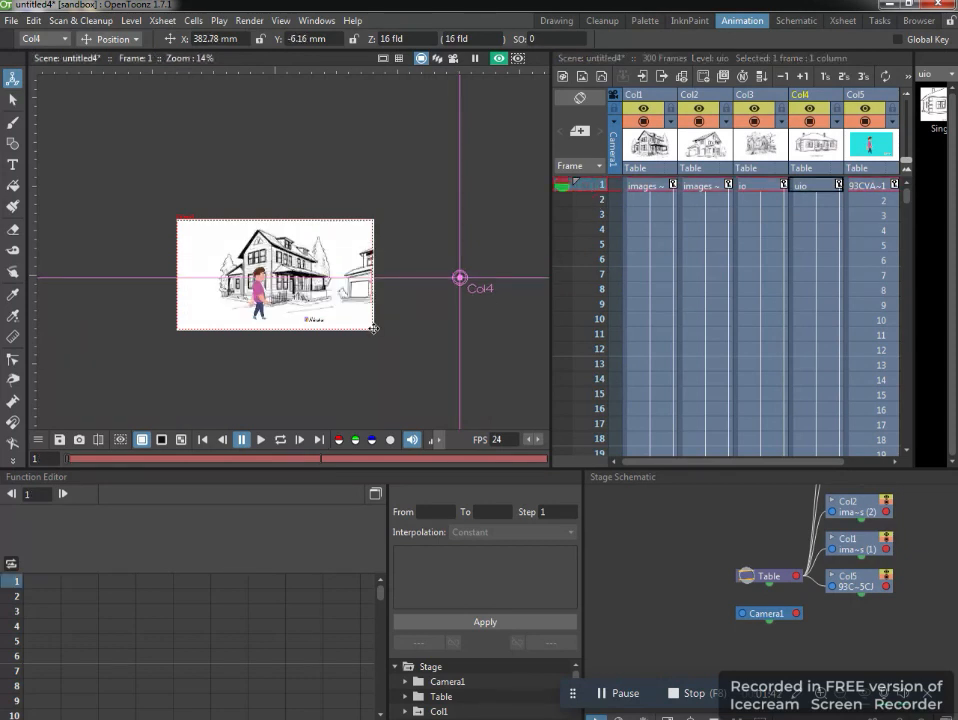
scroll(359, 351, up, 1)
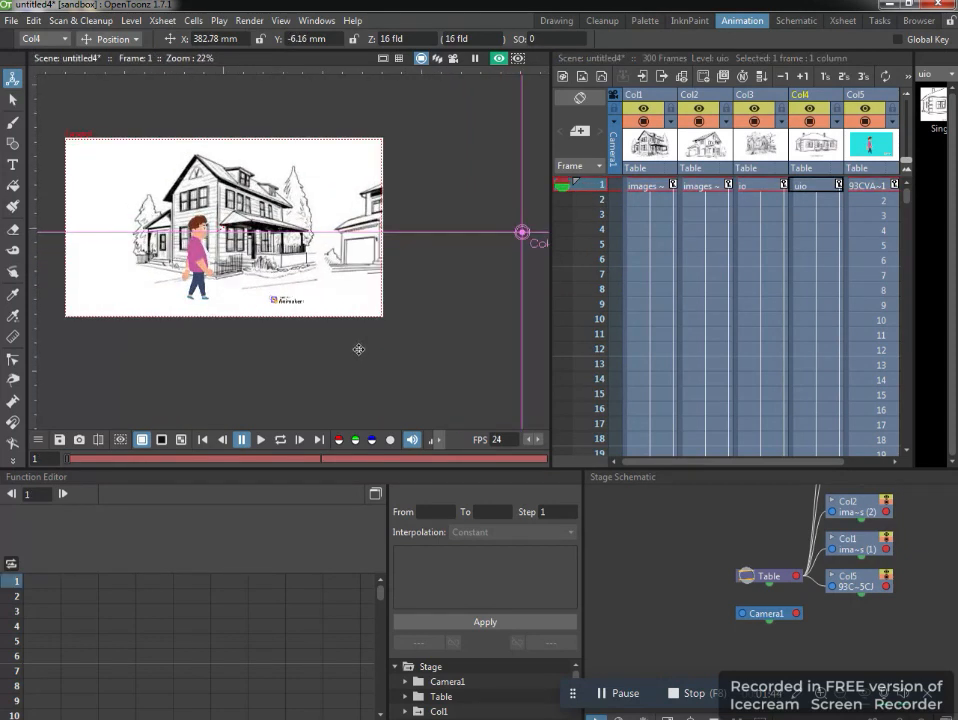
drag(357, 349, 415, 383)
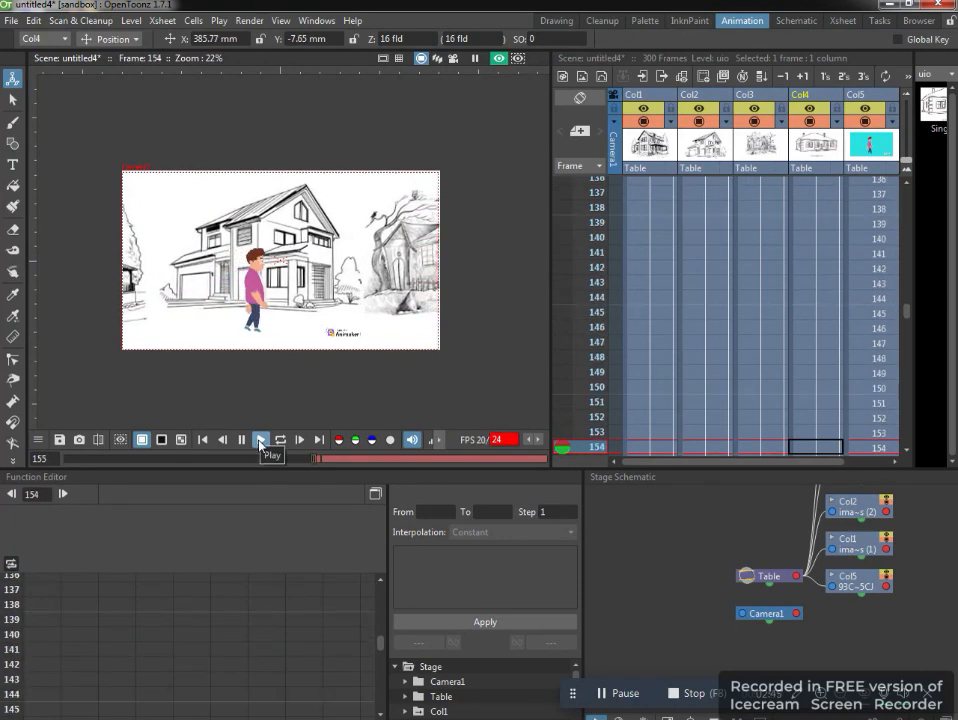
Add a position key for the Col3 house at frame 40, at X about 313 mm and Y about -5 mm.
click(832, 400)
click(762, 403)
scroll(760, 270, up, 10)
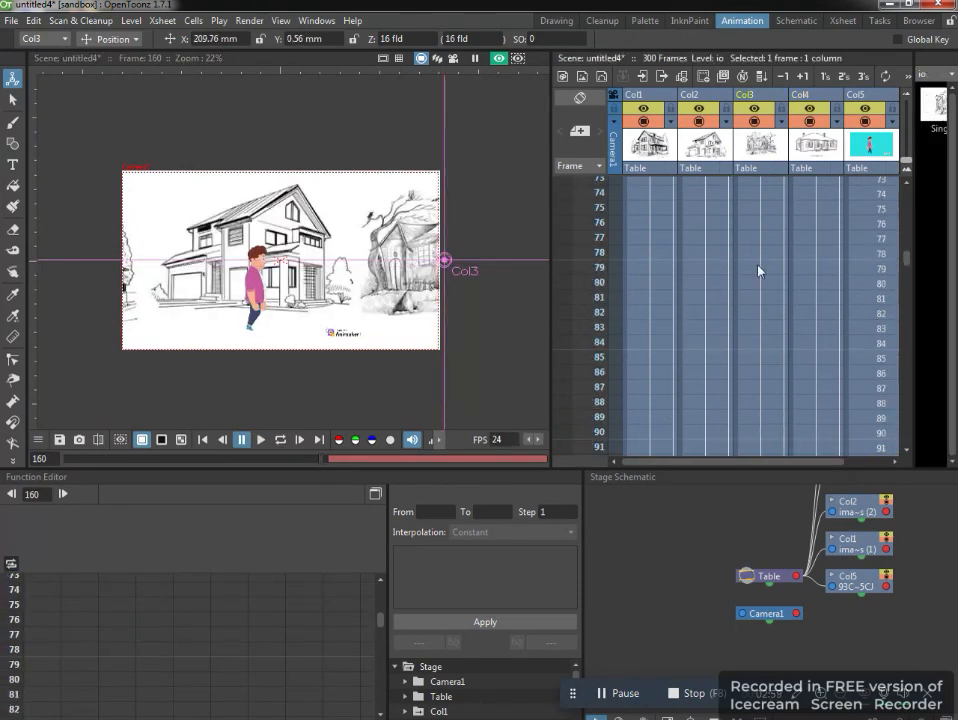
click(765, 314)
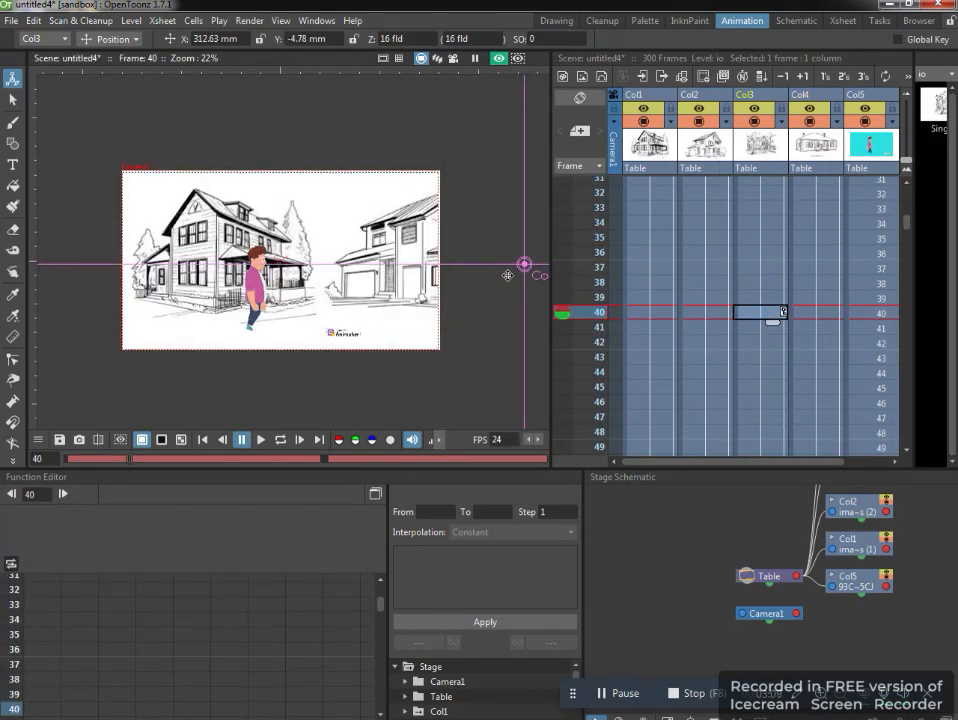
drag(507, 276, 508, 271)
Add a position key for the Col3 house at frame 117, at X about 285 mm and Y about -3 mm.
scroll(787, 265, up, 4)
click(762, 208)
scroll(762, 310, down, 8)
click(762, 342)
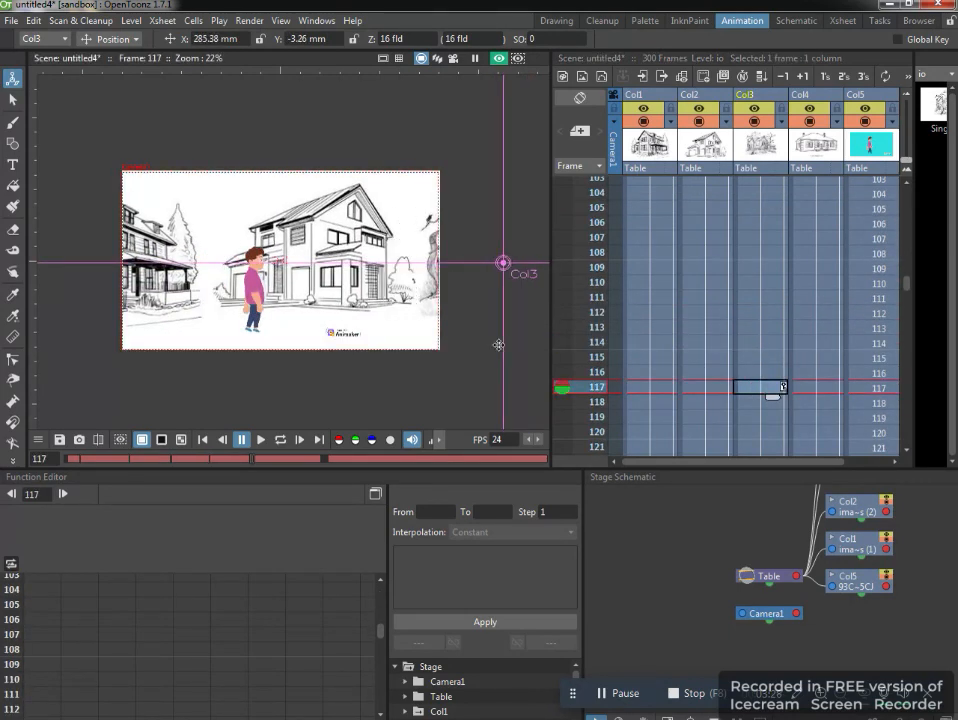
Inspect the Col4 house's position at frame 160, and play the scene from frame 1 to check the spacing between the houses.
click(814, 402)
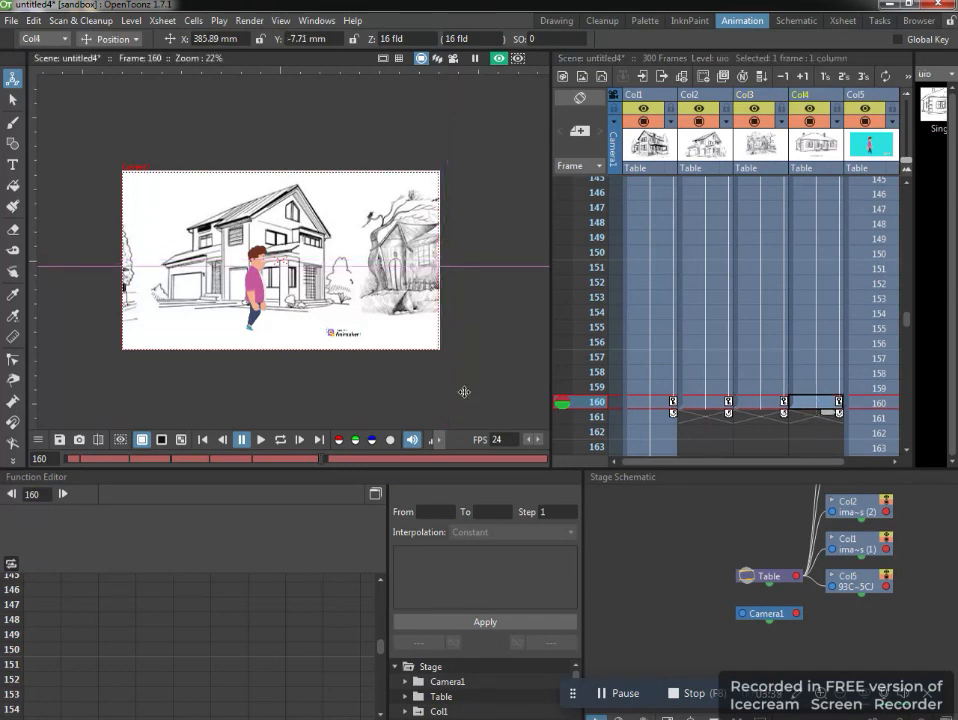
scroll(379, 343, down, 4)
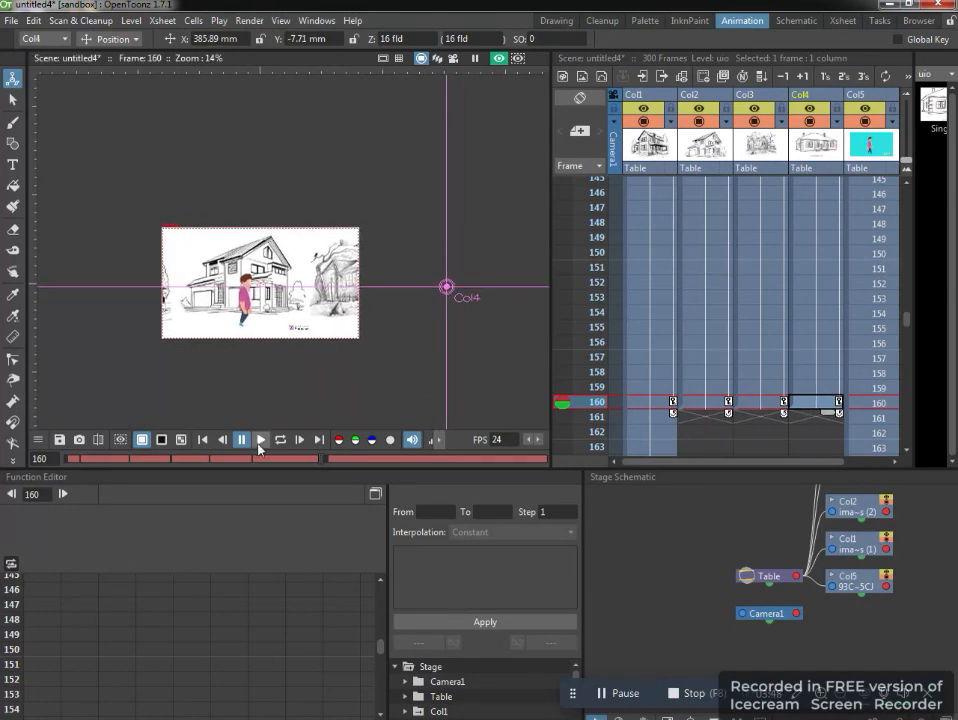
scroll(670, 242, up, 15)
scroll(248, 374, up, 4)
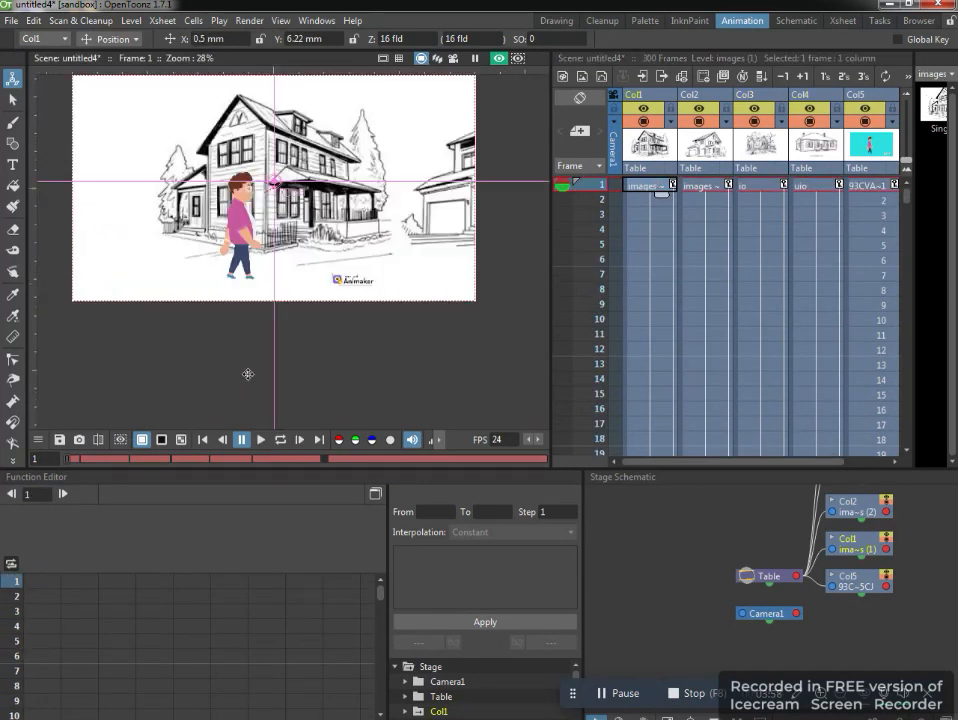
click(261, 439)
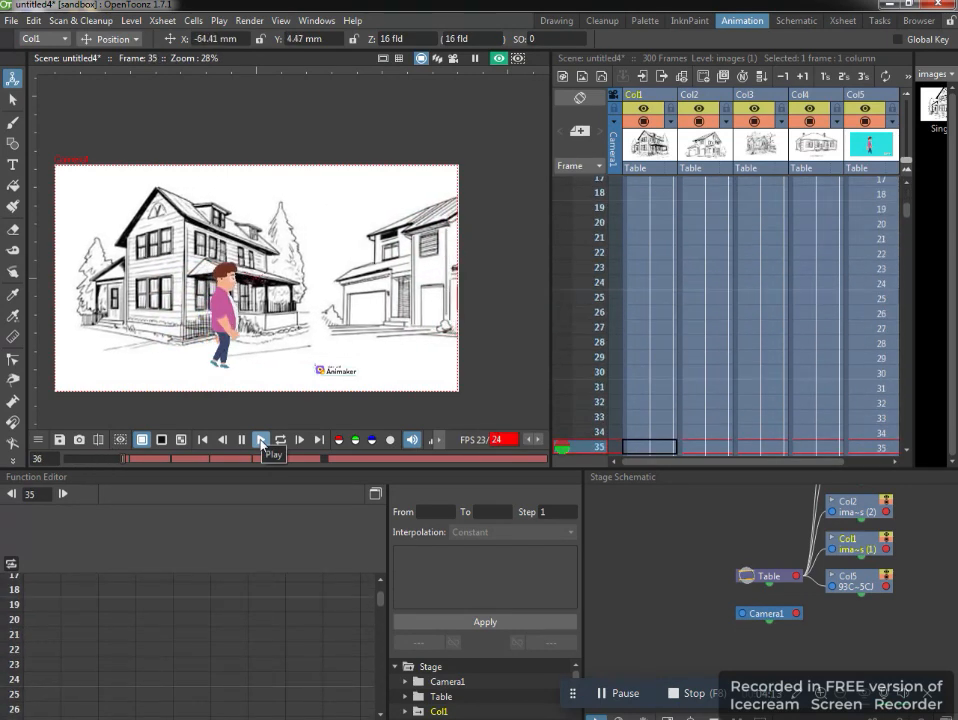
click(640, 695)
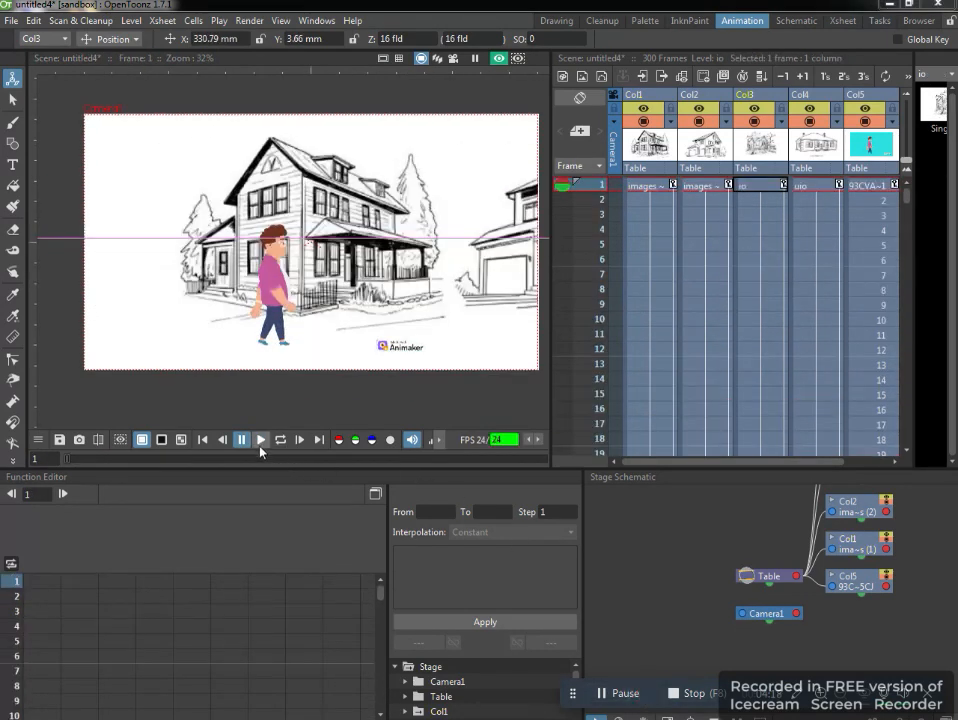
click(260, 445)
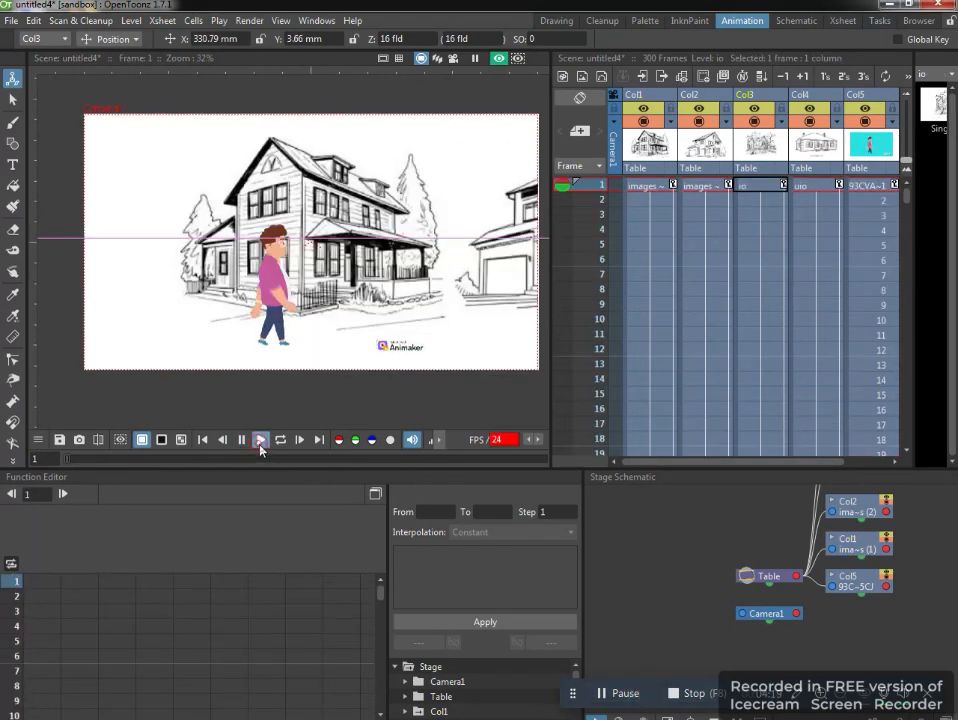